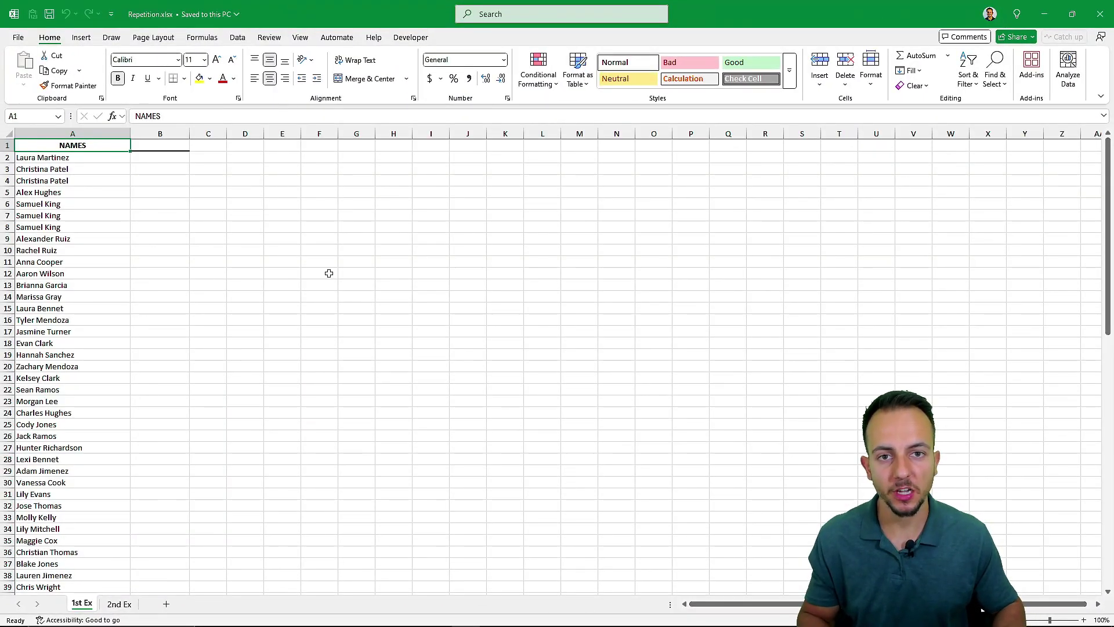
pyautogui.hotkey('ctrl', 'pagedown')
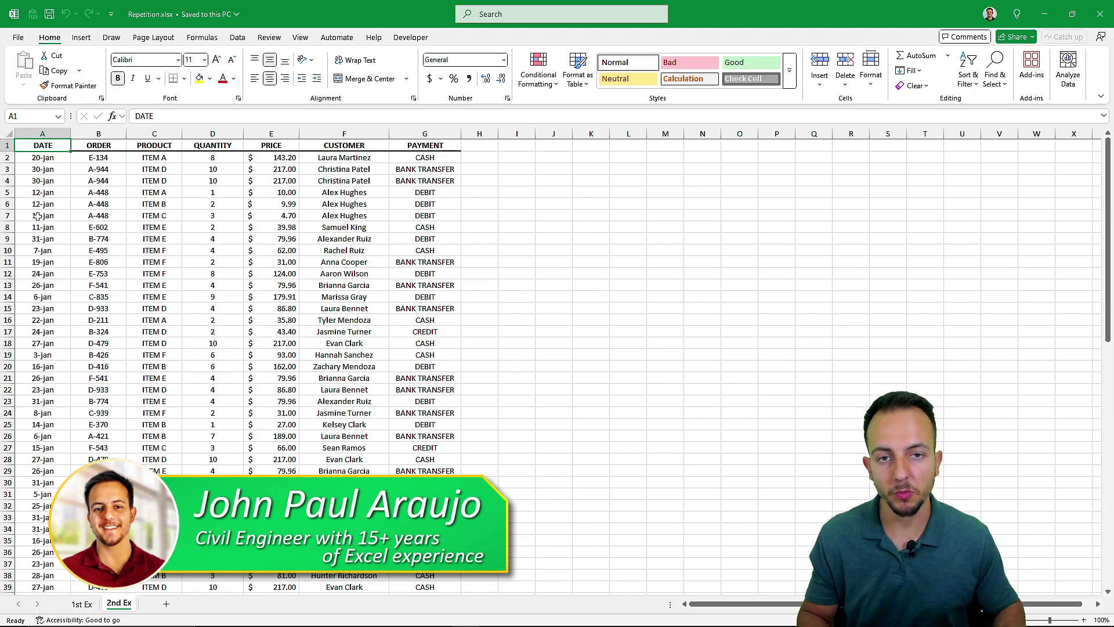
pyautogui.hotkey('ctrl', 'pageup')
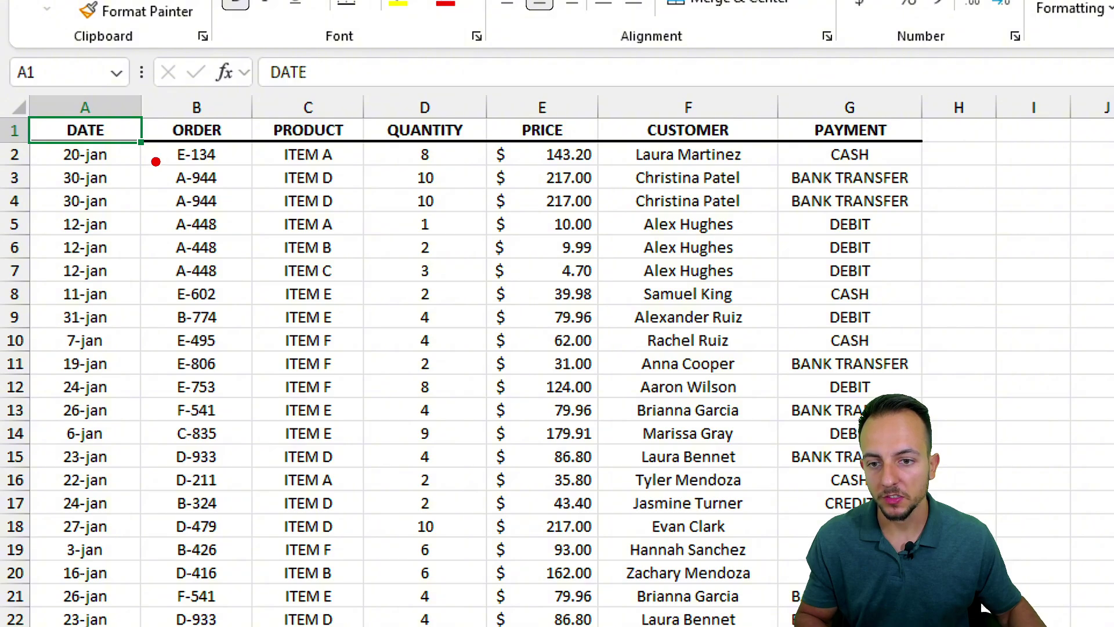
pyautogui.moveTo(151, 158); pyautogui.dragTo(235, 223)
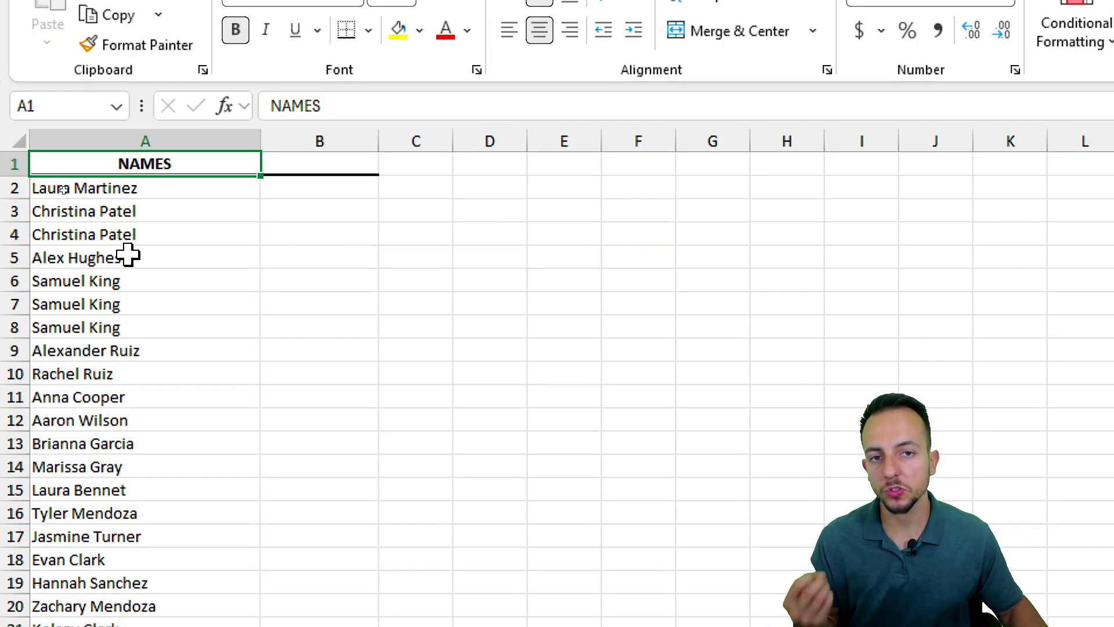
pyautogui.moveTo(154, 188); pyautogui.dragTo(132, 374)
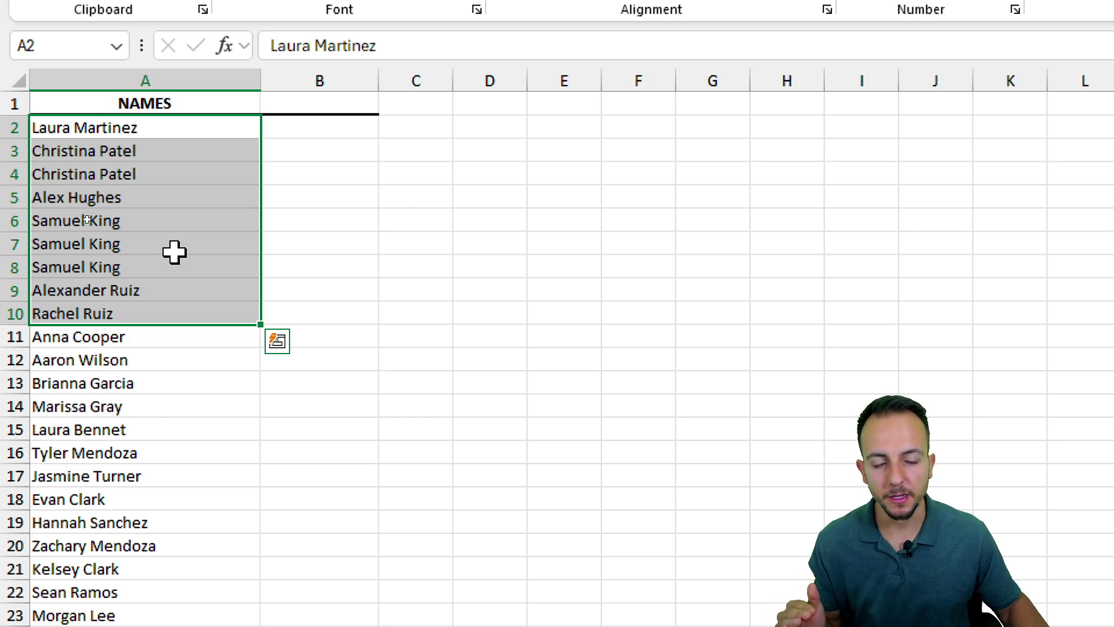
pyautogui.click(331, 80)
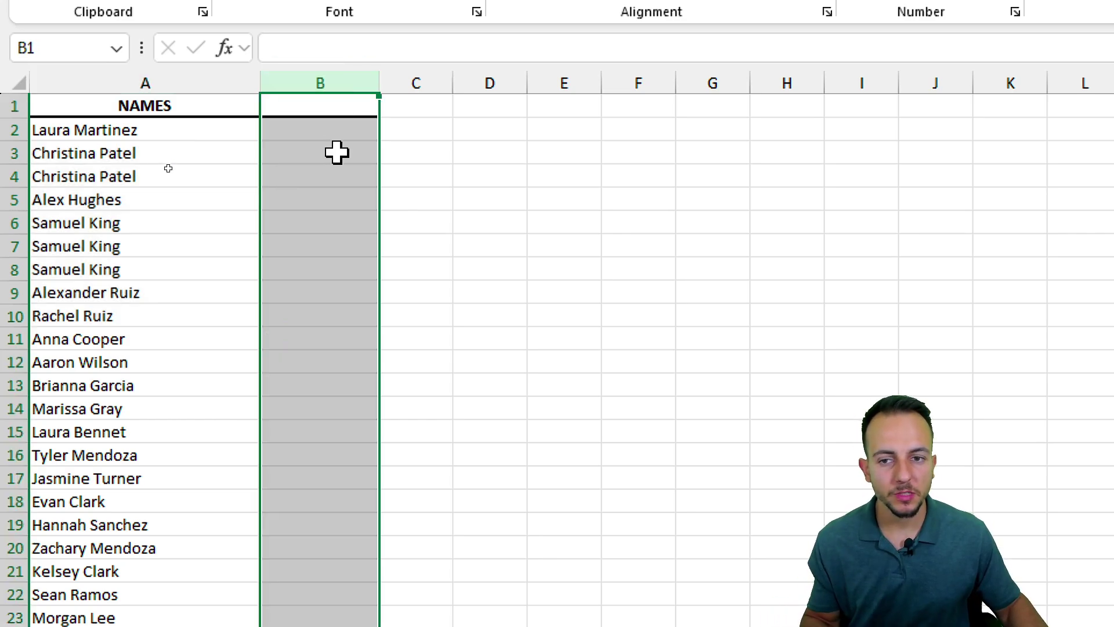
pyautogui.click(416, 81)
pyautogui.click(490, 81)
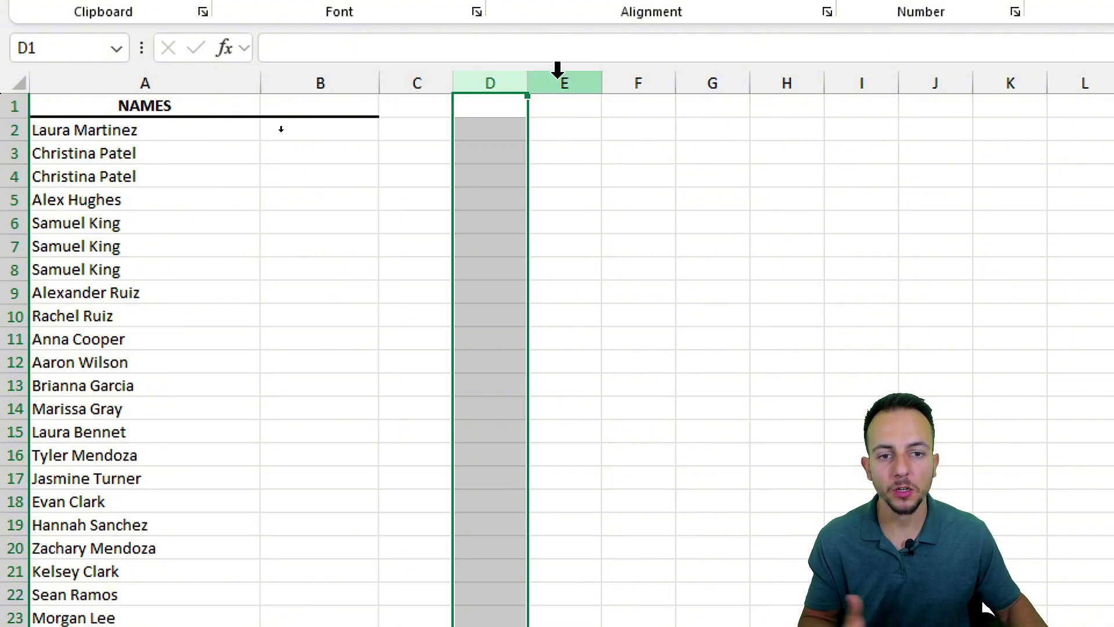
# Enter the header COUNT in cell B1, beside the NAMES column
pyautogui.click(359, 82)
pyautogui.click(329, 122)
pyautogui.click(329, 110)
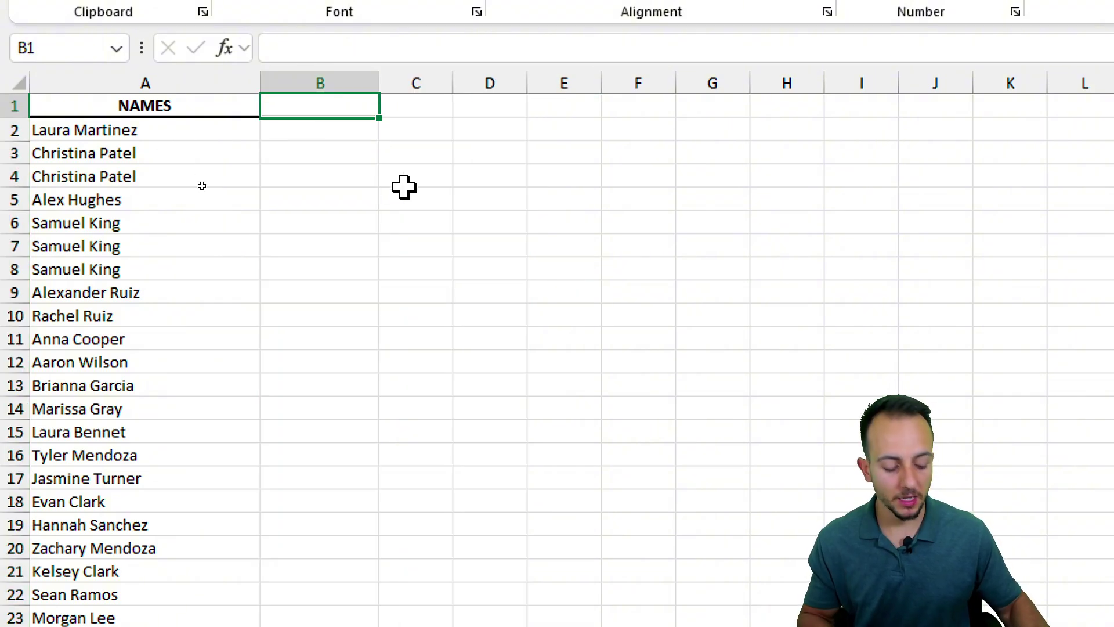
pyautogui.write('COUNT')
pyautogui.press('Return')
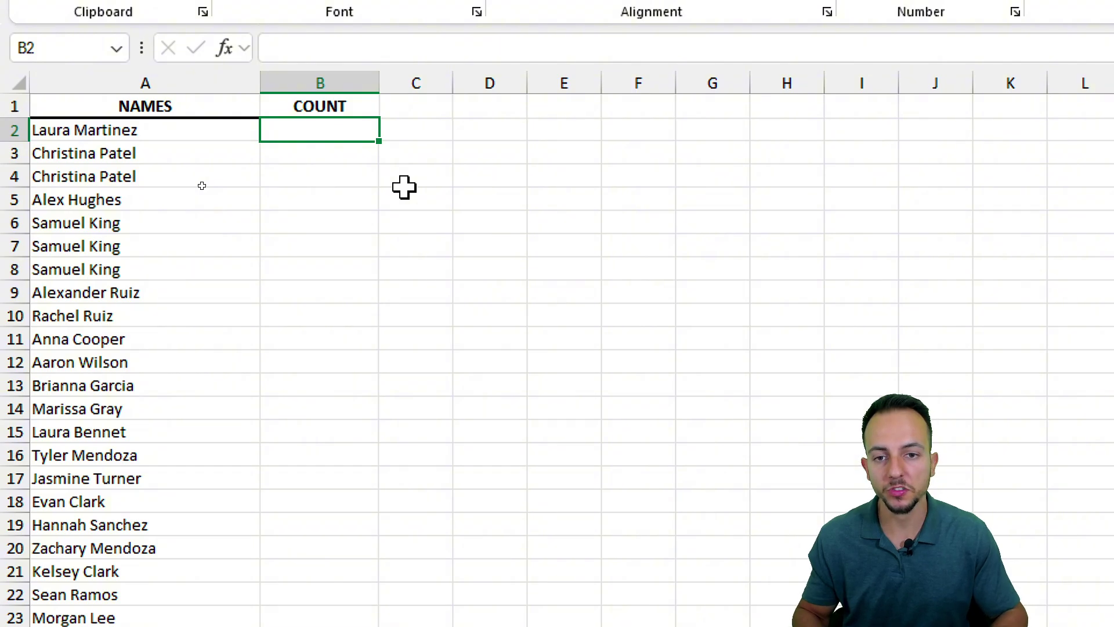
# Start a COUNTIF formula in cell B2, under the COUNT header
pyautogui.write('=')
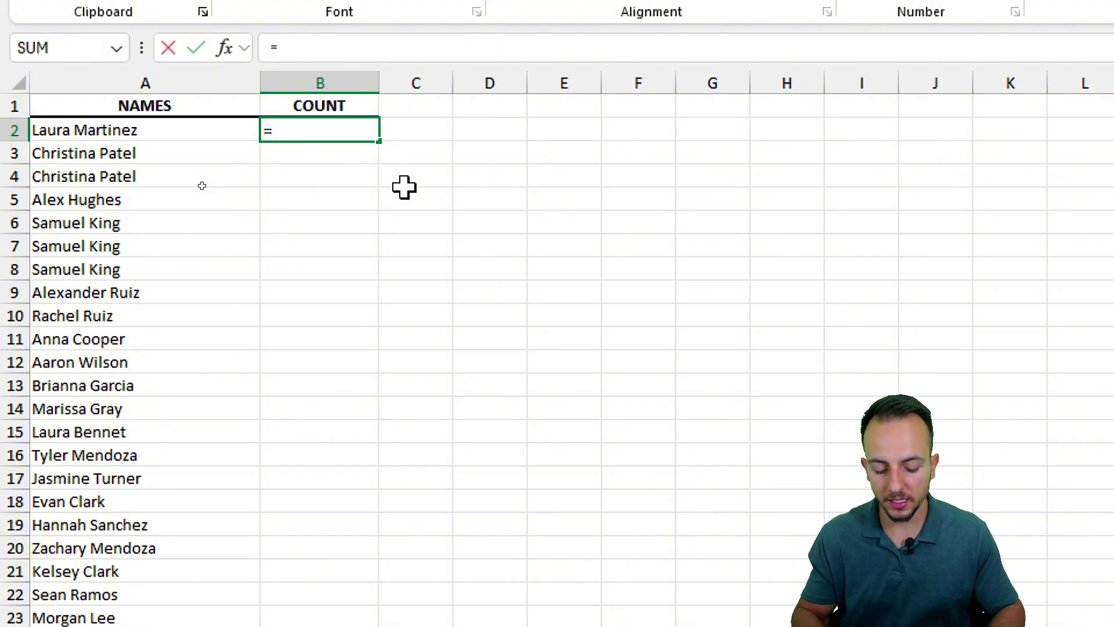
pyautogui.write('COUN')
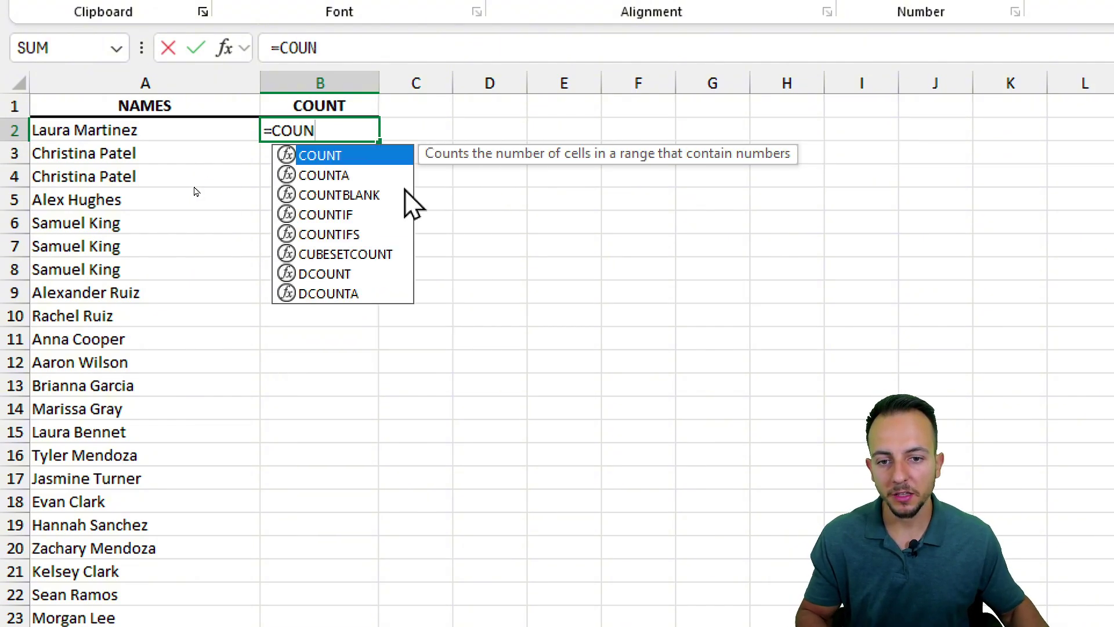
pyautogui.doubleClick(335, 215)
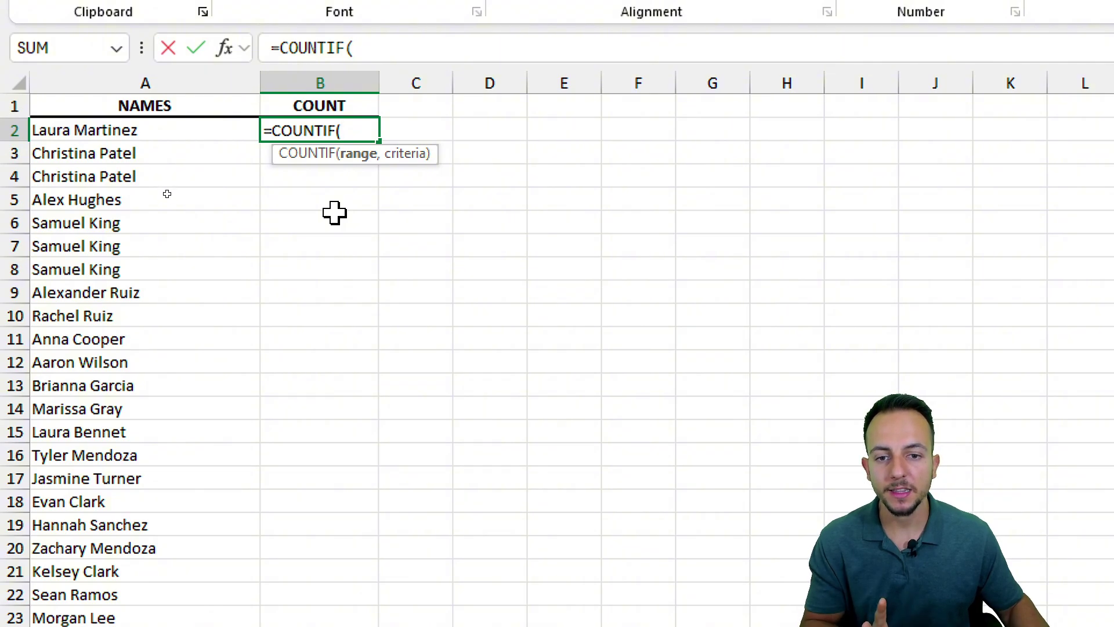
pyautogui.moveTo(362, 176)
pyautogui.mouseDown()
pyautogui.moveTo(368, 318)
pyautogui.moveTo(402, 363)
pyautogui.mouseUp()
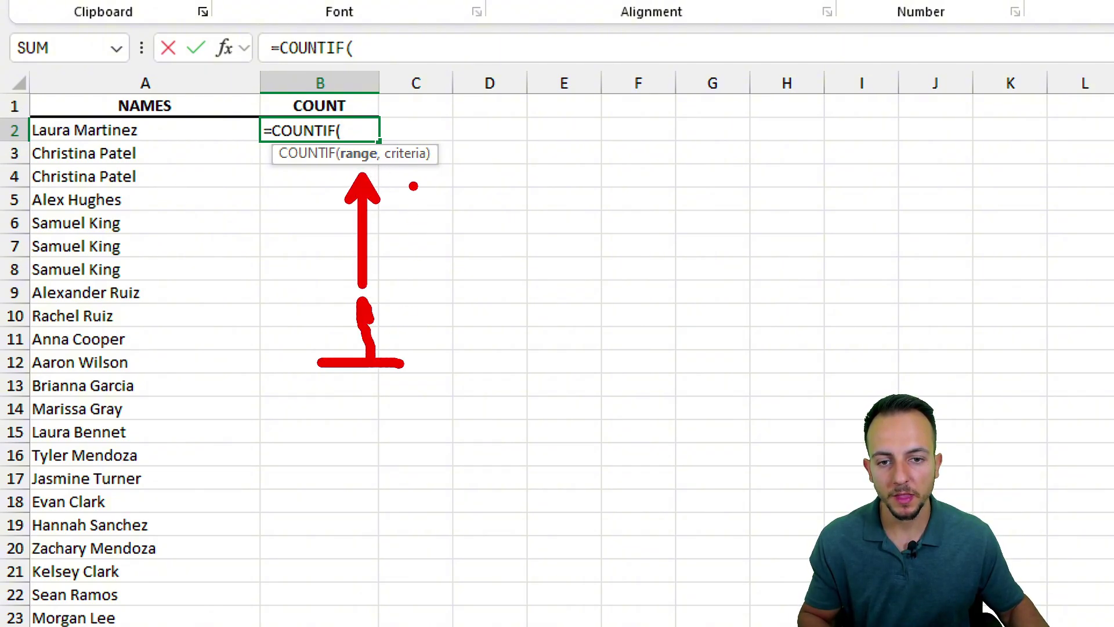
pyautogui.moveTo(413, 185)
pyautogui.mouseDown()
pyautogui.moveTo(540, 398)
pyautogui.moveTo(531, 493)
pyautogui.moveTo(601, 492)
pyautogui.mouseUp()
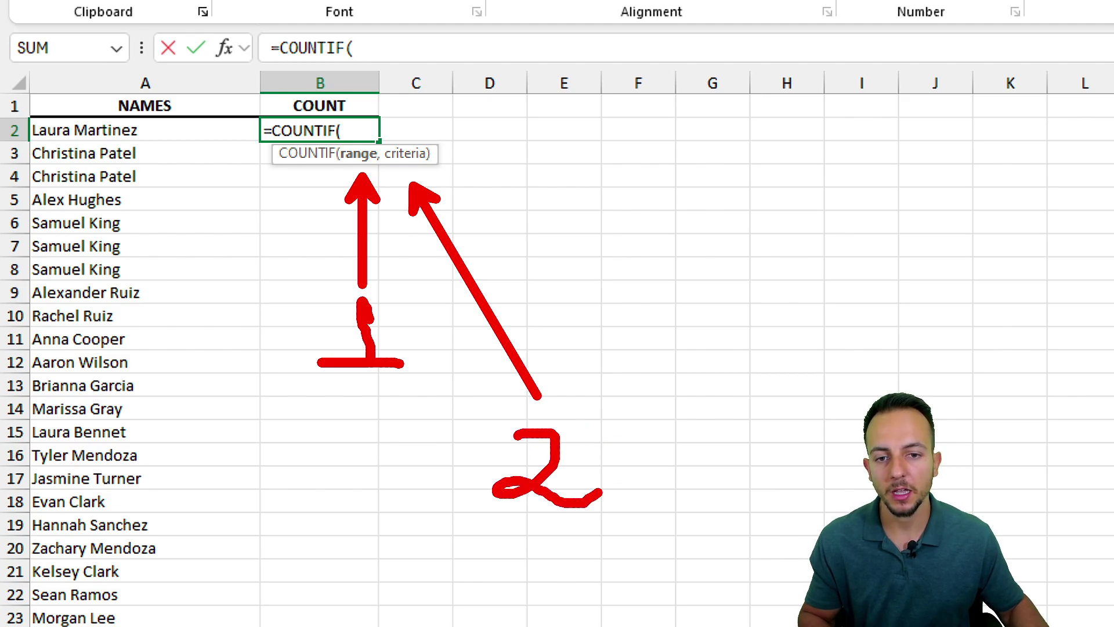
pyautogui.moveTo(360, 131)
pyautogui.mouseDown()
pyautogui.moveTo(351, 186)
pyautogui.moveTo(374, 142)
pyautogui.mouseUp()
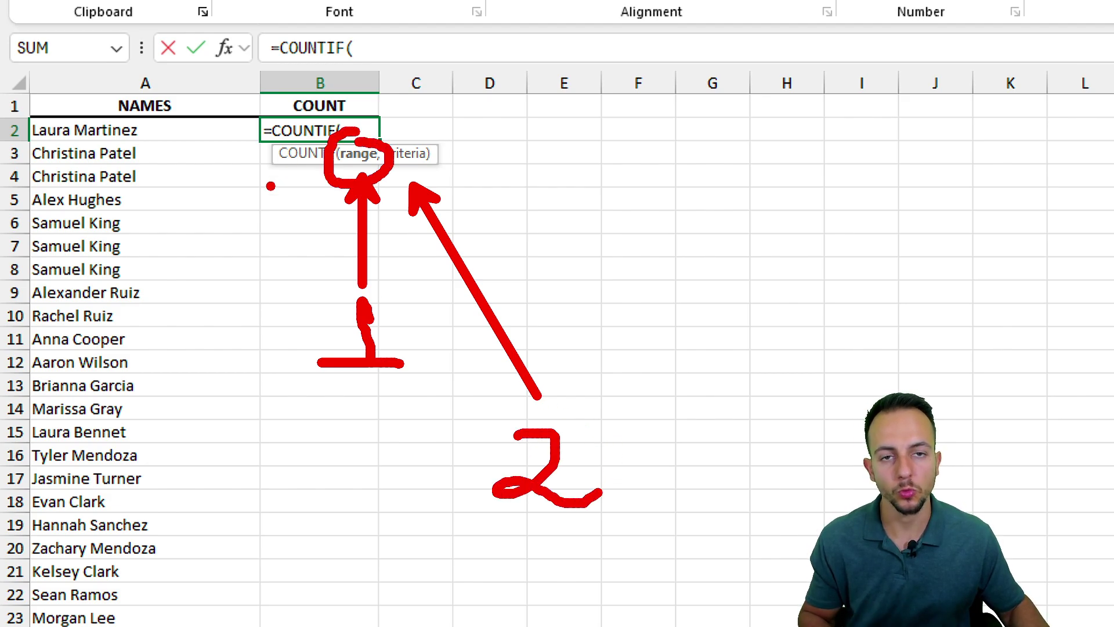
pyautogui.press('Escape')
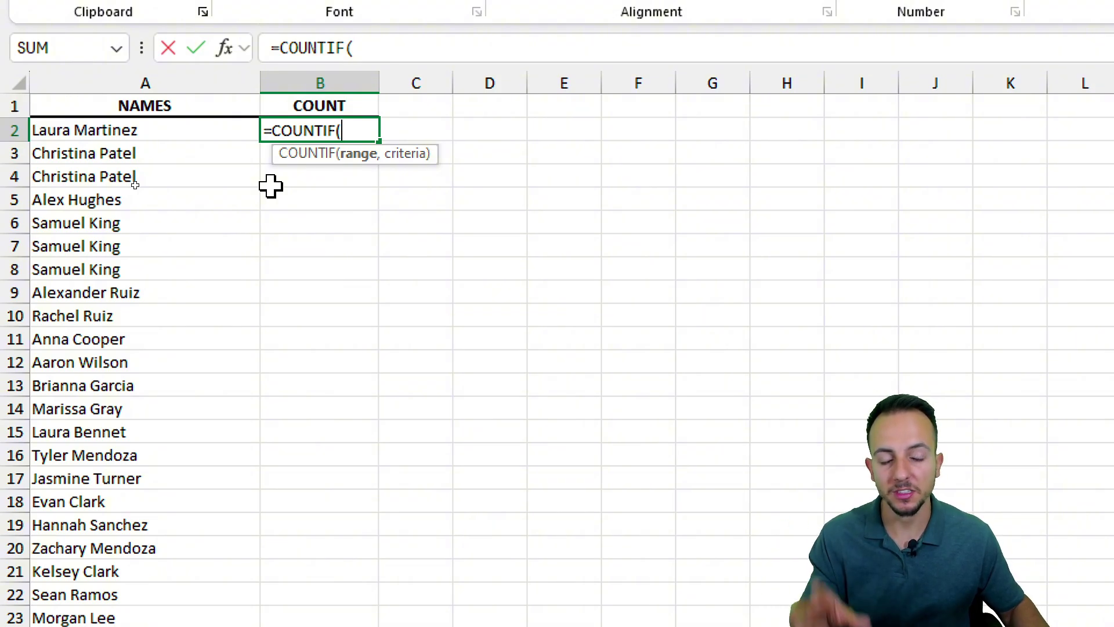
pyautogui.click(165, 130)
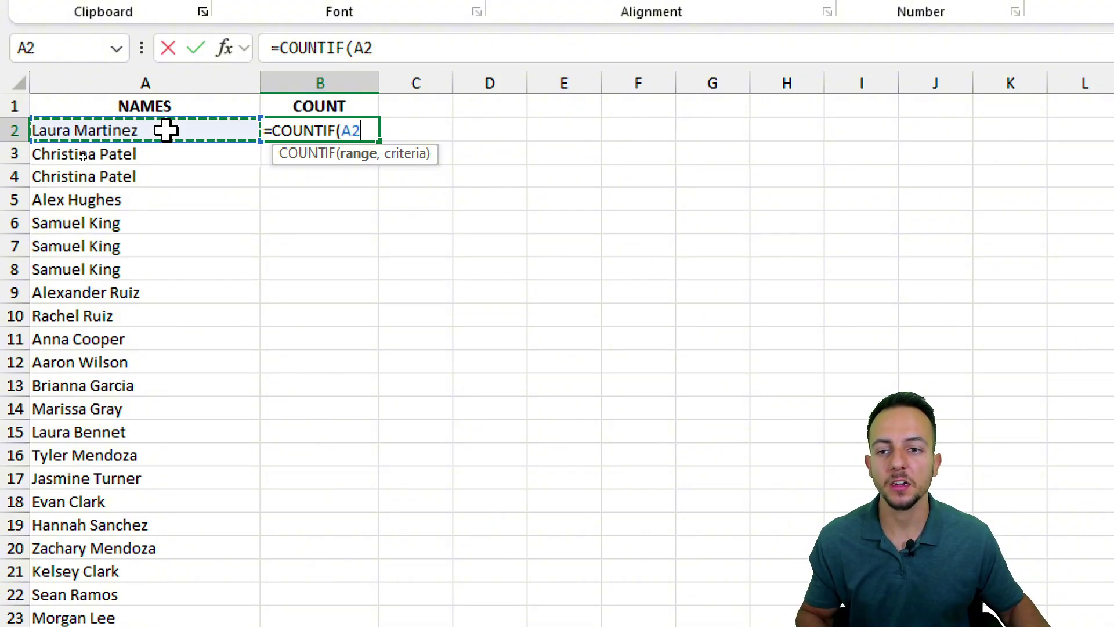
pyautogui.moveTo(165, 130); pyautogui.dragTo(133, 408)
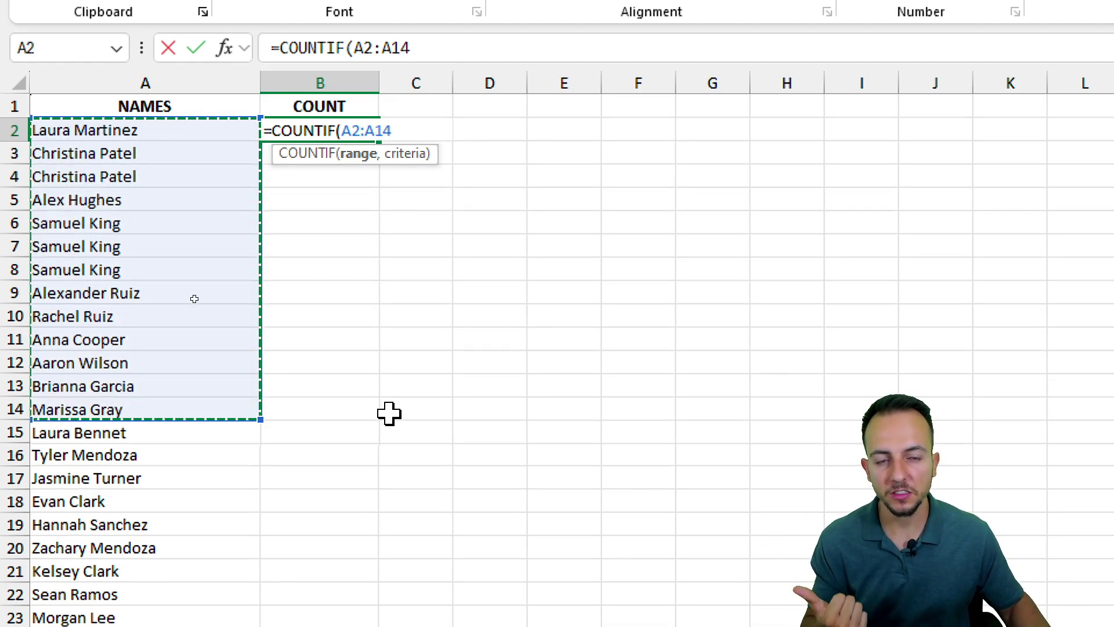
pyautogui.moveTo(154, 58)
pyautogui.mouseDown()
pyautogui.moveTo(123, 71)
pyautogui.moveTo(176, 86)
pyautogui.mouseUp()
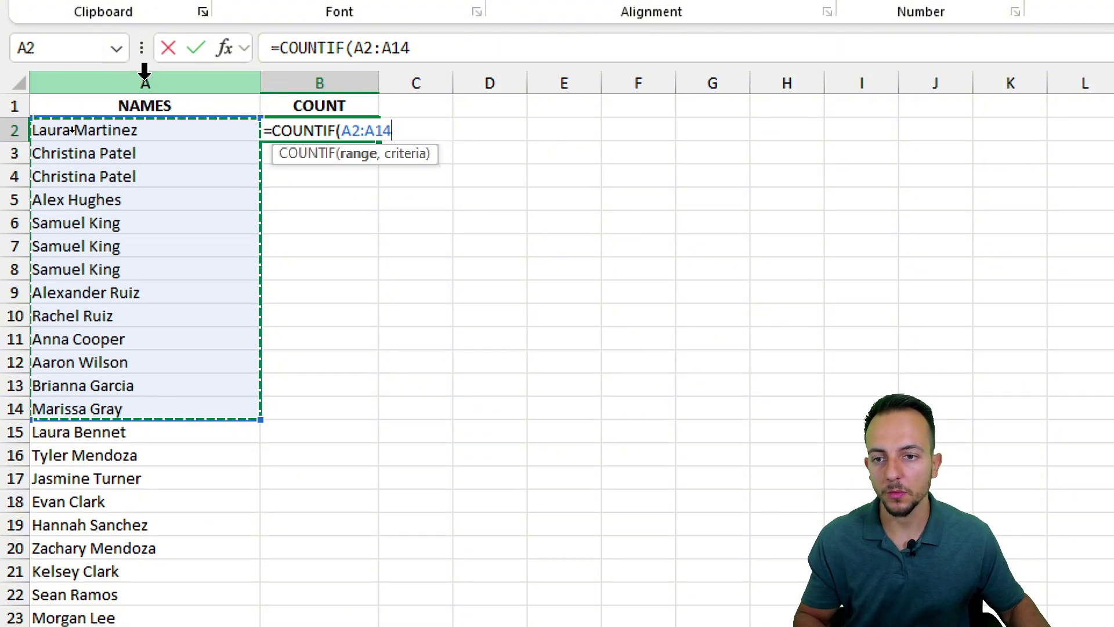
# Use the whole of column A (A:A) as the range of the COUNTIF formula in B2
pyautogui.click(144, 78)
pyautogui.scroll(-20, 140, 300)
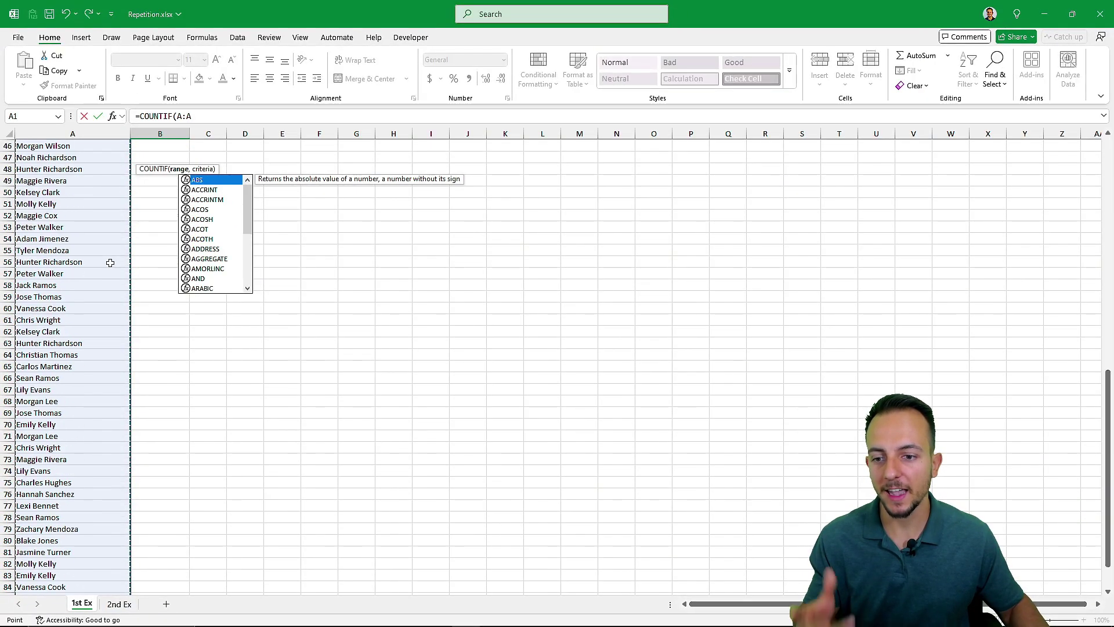
pyautogui.scroll(20, 110, 263)
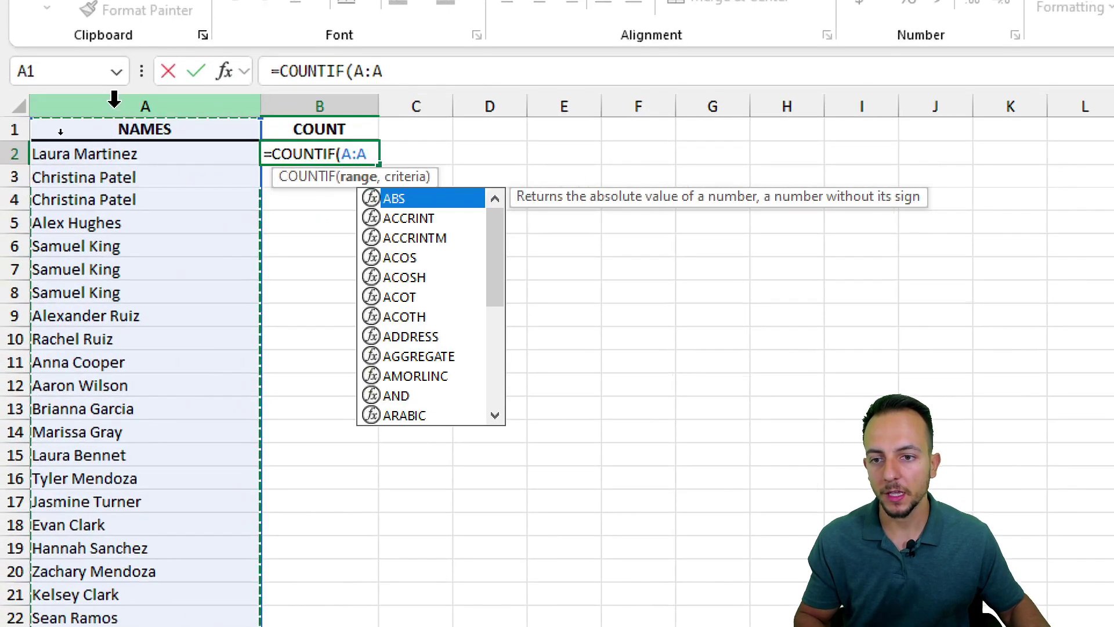
pyautogui.click(65, 134)
pyautogui.click(336, 101)
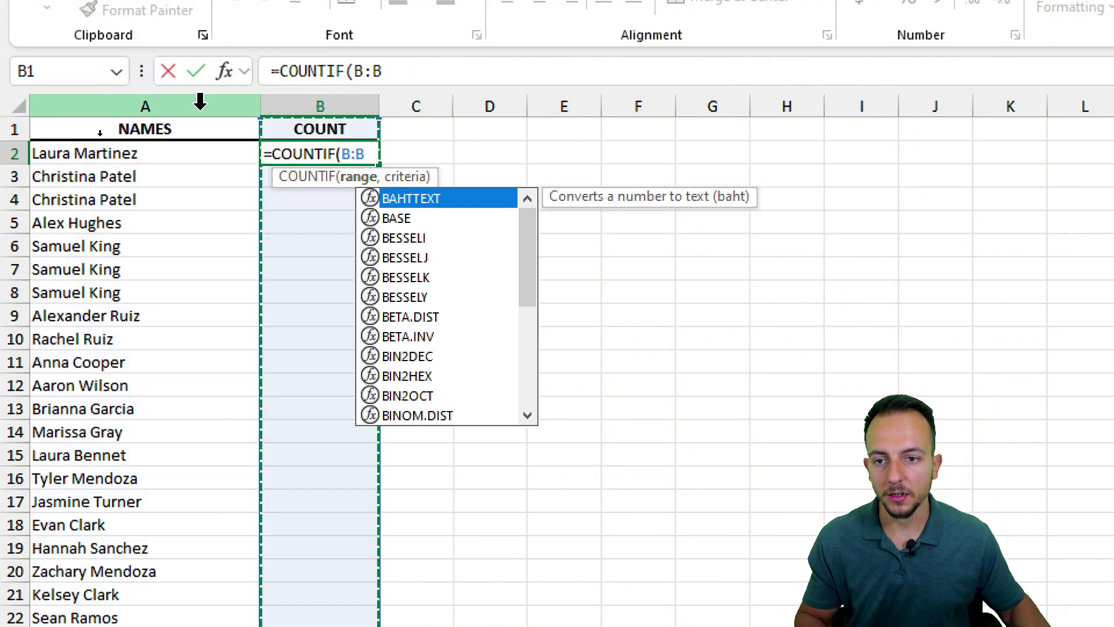
pyautogui.click(200, 102)
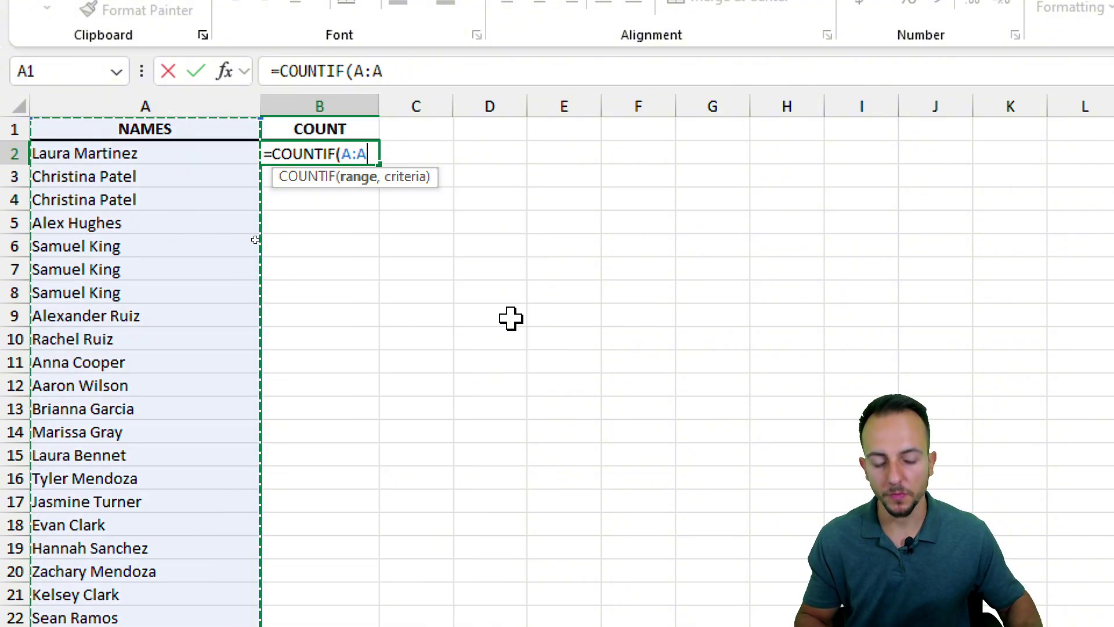
# Set cell A2 as the criterion and complete the formula in B2 as =COUNTIF(A:A,A2)
pyautogui.write(',')
pyautogui.moveTo(423, 152)
pyautogui.mouseDown()
pyautogui.moveTo(371, 188)
pyautogui.moveTo(434, 156)
pyautogui.mouseUp()
pyautogui.moveTo(418, 229); pyautogui.dragTo(456, 291)
pyautogui.press('Escape')
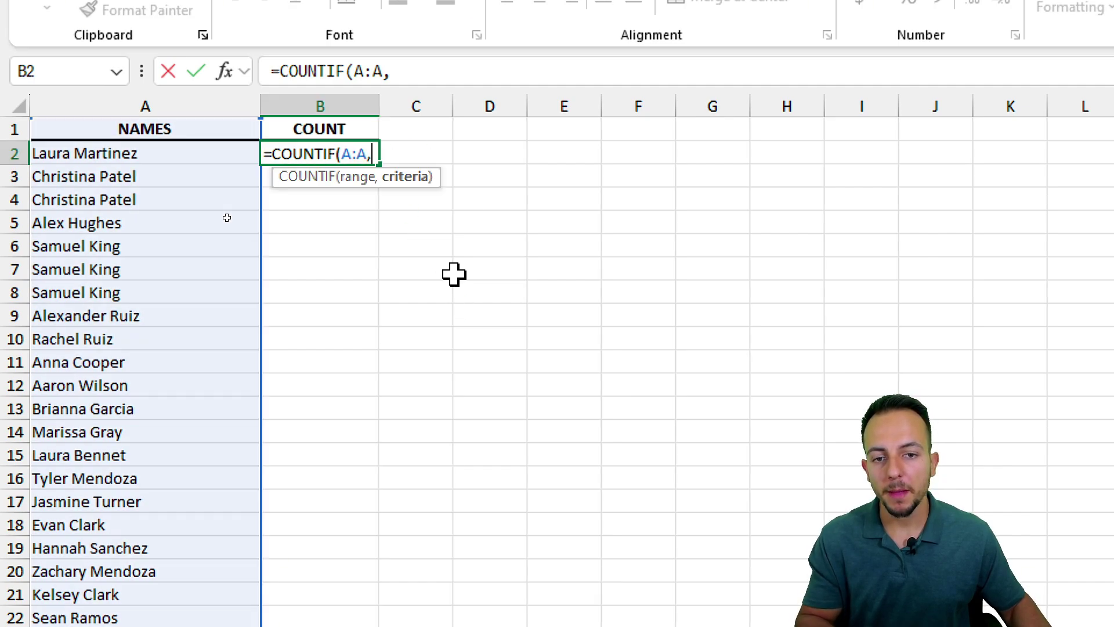
pyautogui.click(147, 162)
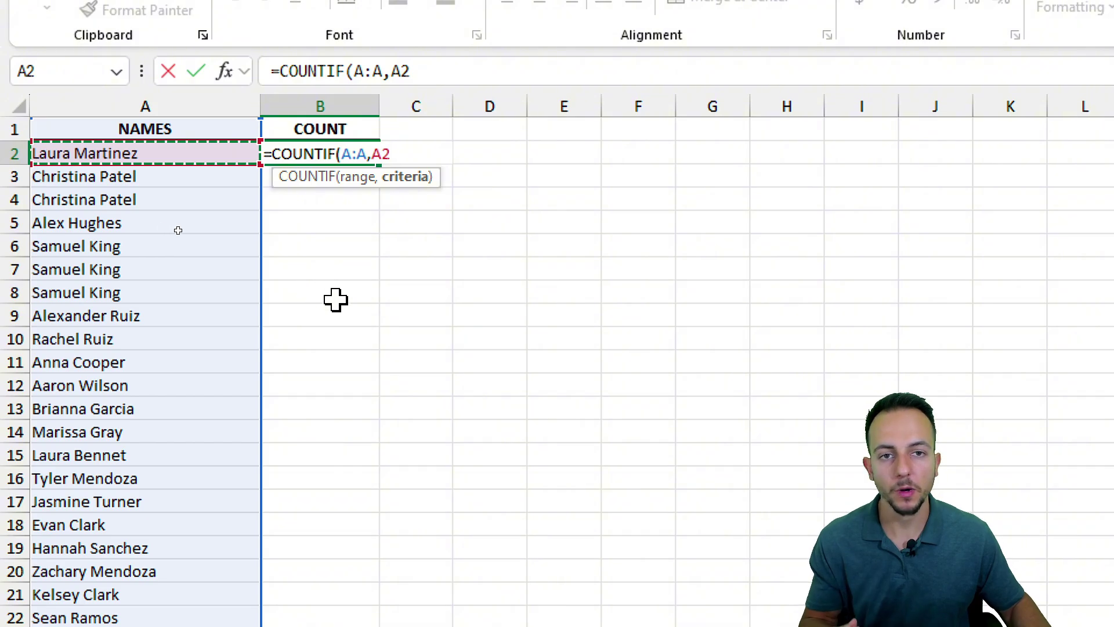
pyautogui.write(')')
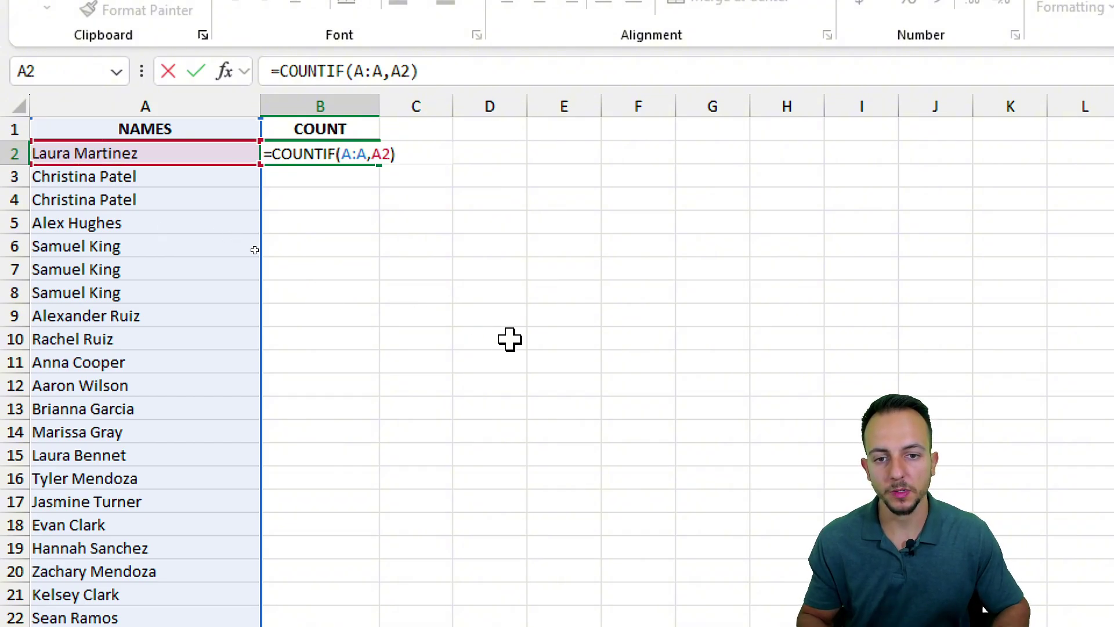
pyautogui.press('Return')
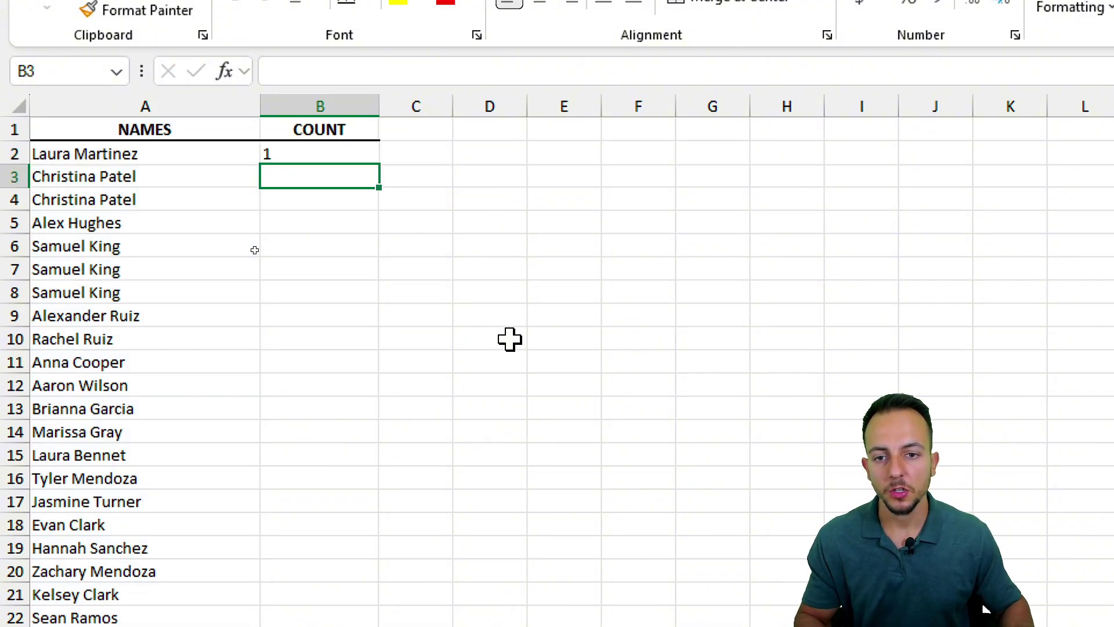
# Fill the COUNTIF formula from B2 down column B alongside all the names
pyautogui.click(295, 148)
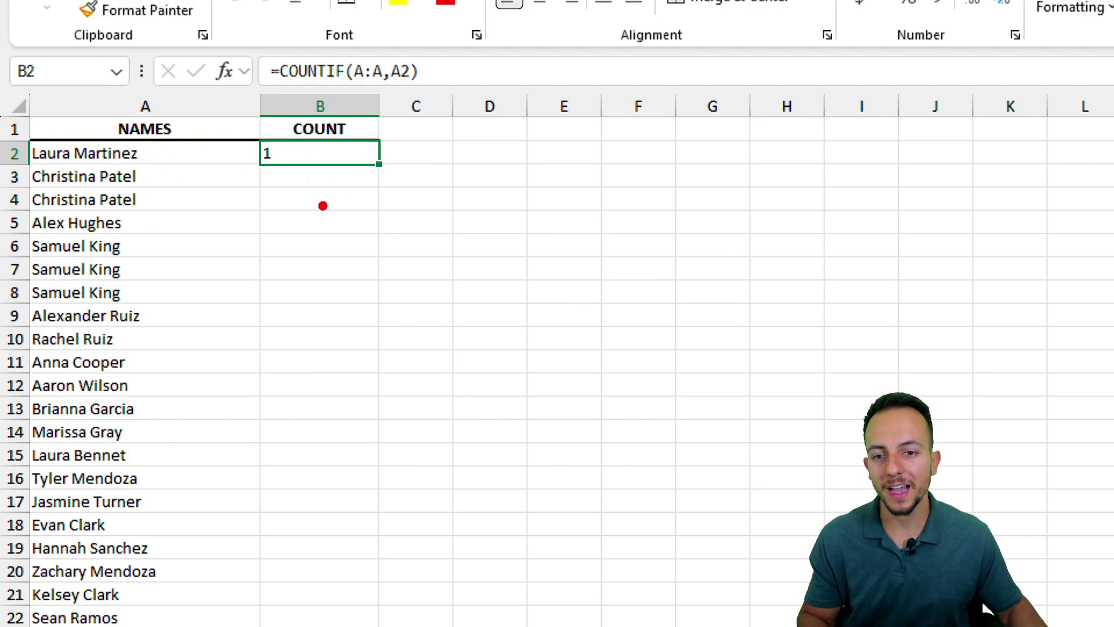
pyautogui.moveTo(21, 135)
pyautogui.mouseDown()
pyautogui.moveTo(155, 173)
pyautogui.moveTo(166, 365)
pyautogui.moveTo(212, 375)
pyautogui.mouseUp()
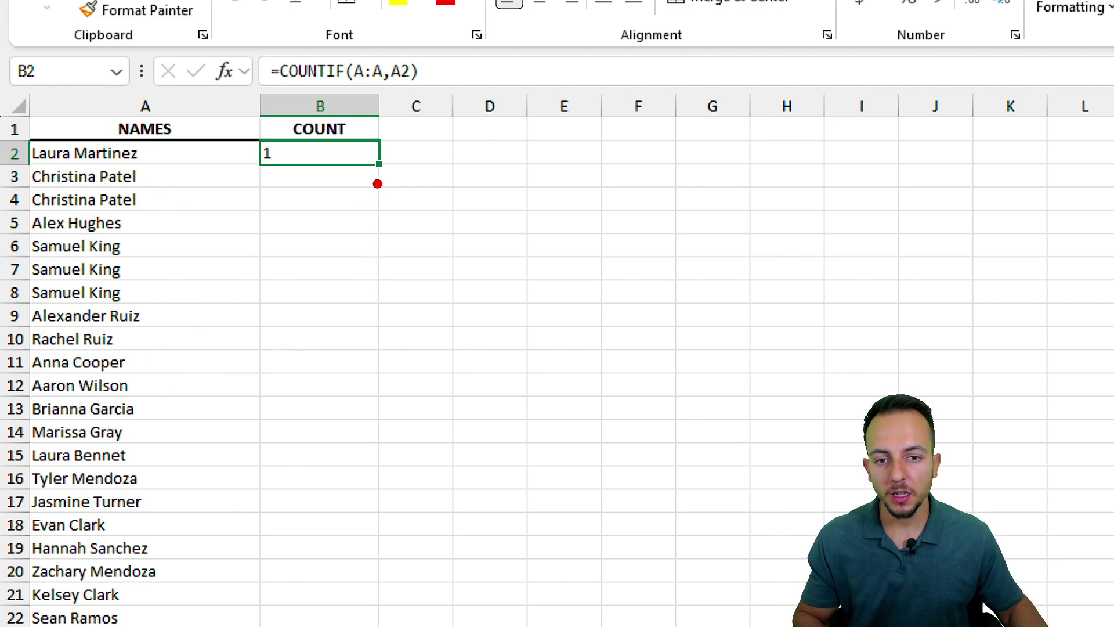
pyautogui.moveTo(380, 145)
pyautogui.mouseDown()
pyautogui.moveTo(363, 142)
pyautogui.moveTo(397, 166)
pyautogui.mouseUp()
pyautogui.moveTo(378, 204); pyautogui.dragTo(378, 262)
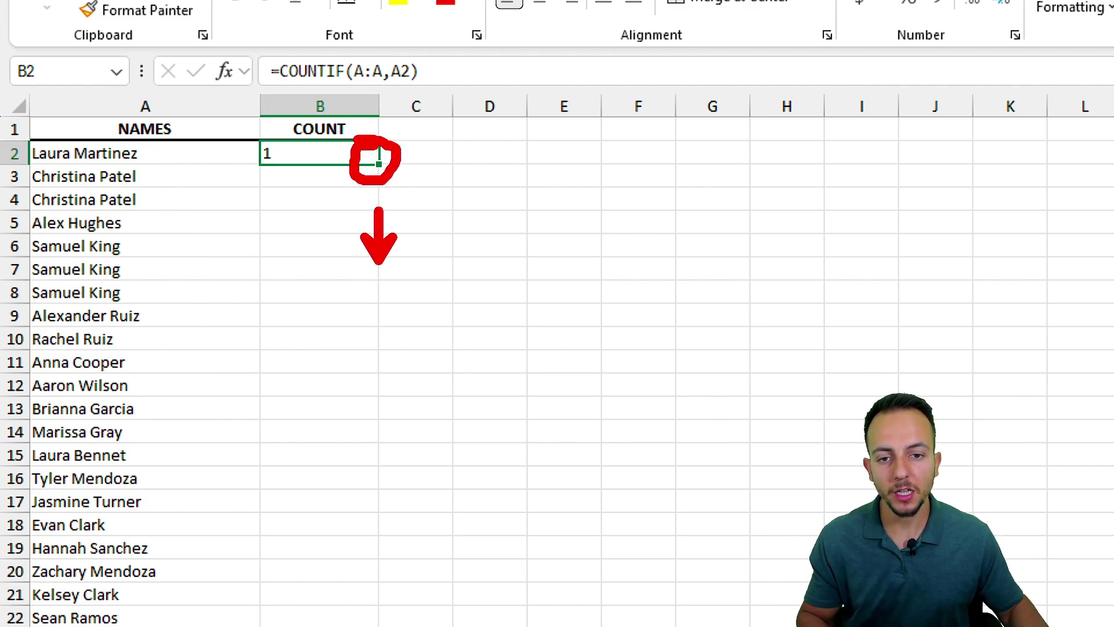
pyautogui.press('Escape')
pyautogui.moveTo(388, 179)
pyautogui.mouseDown()
pyautogui.moveTo(401, 250)
pyautogui.moveTo(435, 254)
pyautogui.mouseUp()
pyautogui.moveTo(487, 215); pyautogui.dragTo(449, 258)
pyautogui.moveTo(435, 217); pyautogui.dragTo(483, 267)
pyautogui.click(418, 214)
pyautogui.press('Escape')
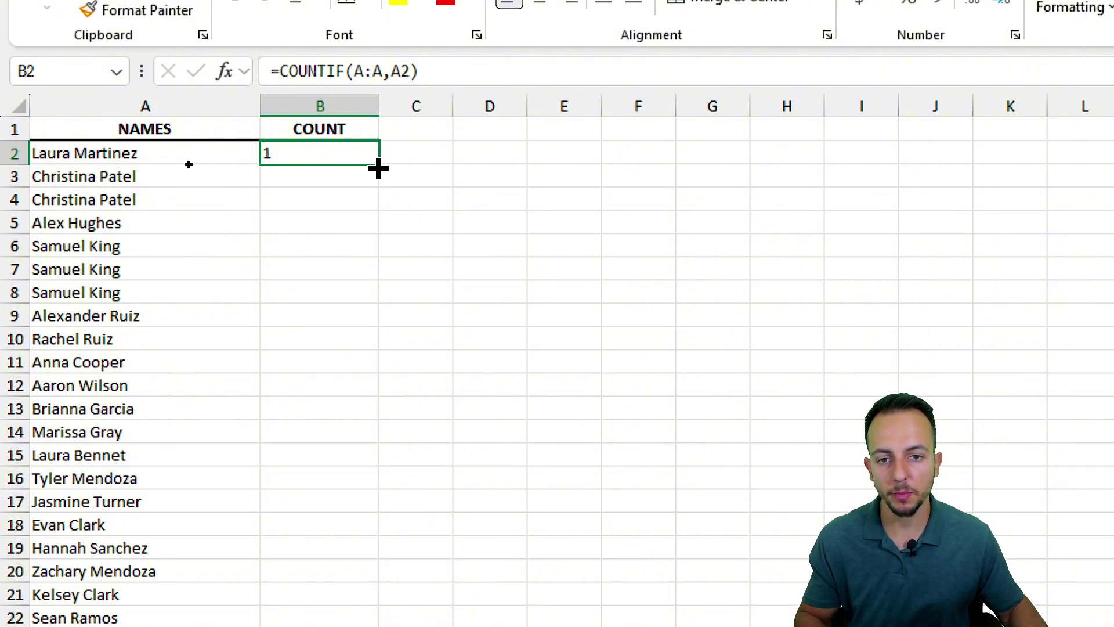
pyautogui.doubleClick(378, 168)
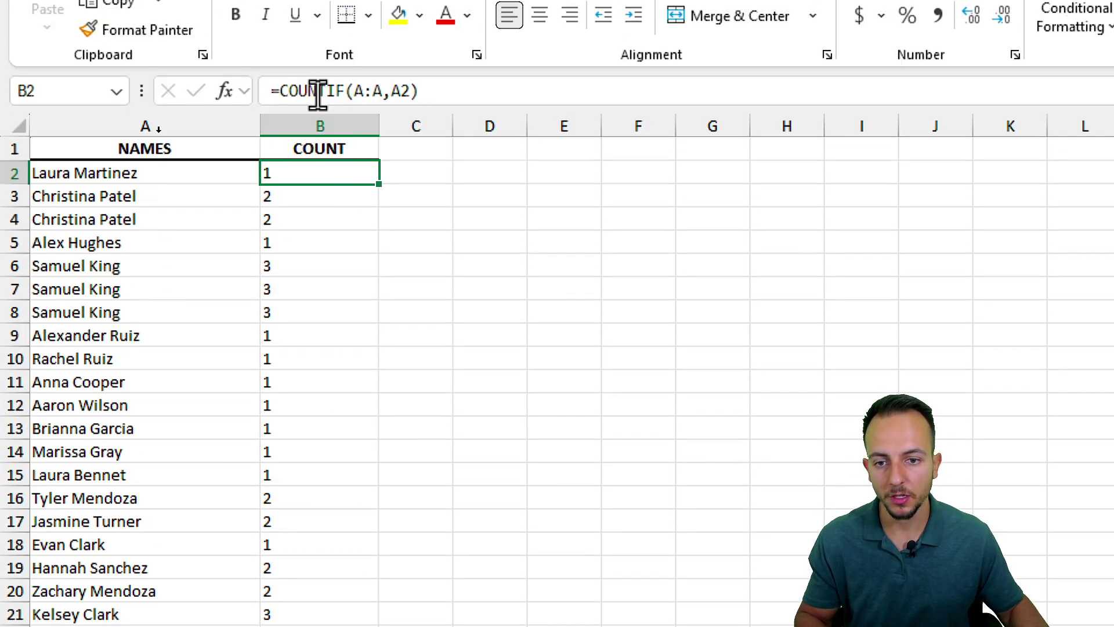
# Examine the counts in column B for the repeated names in rows 3 to 4, rows 6 to 8 and further down
pyautogui.moveTo(296, 197); pyautogui.dragTo(306, 221)
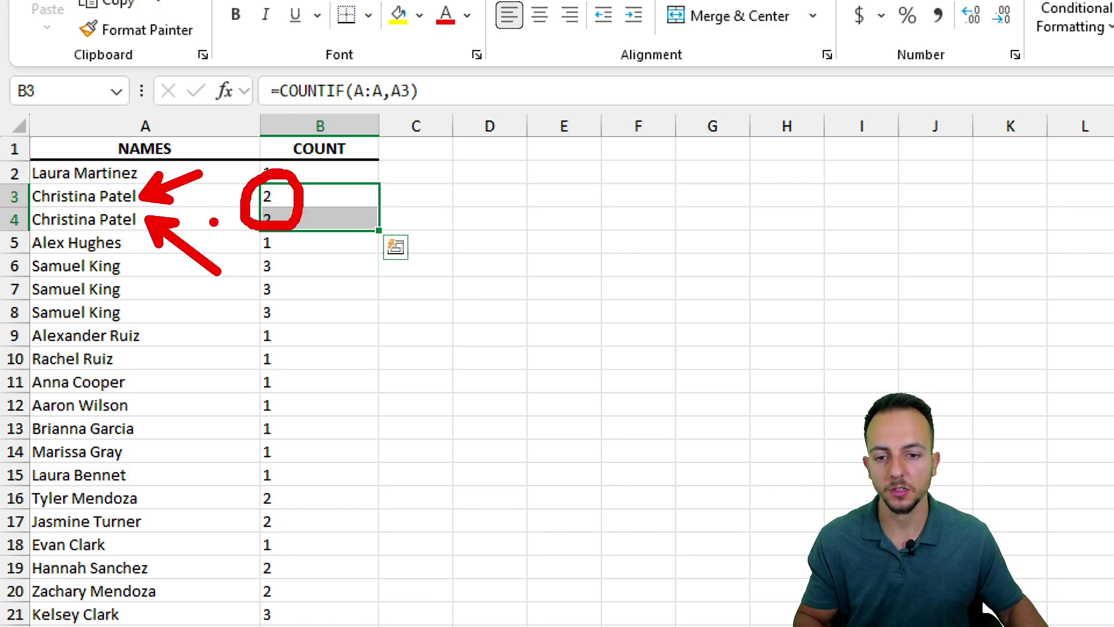
pyautogui.click(295, 270)
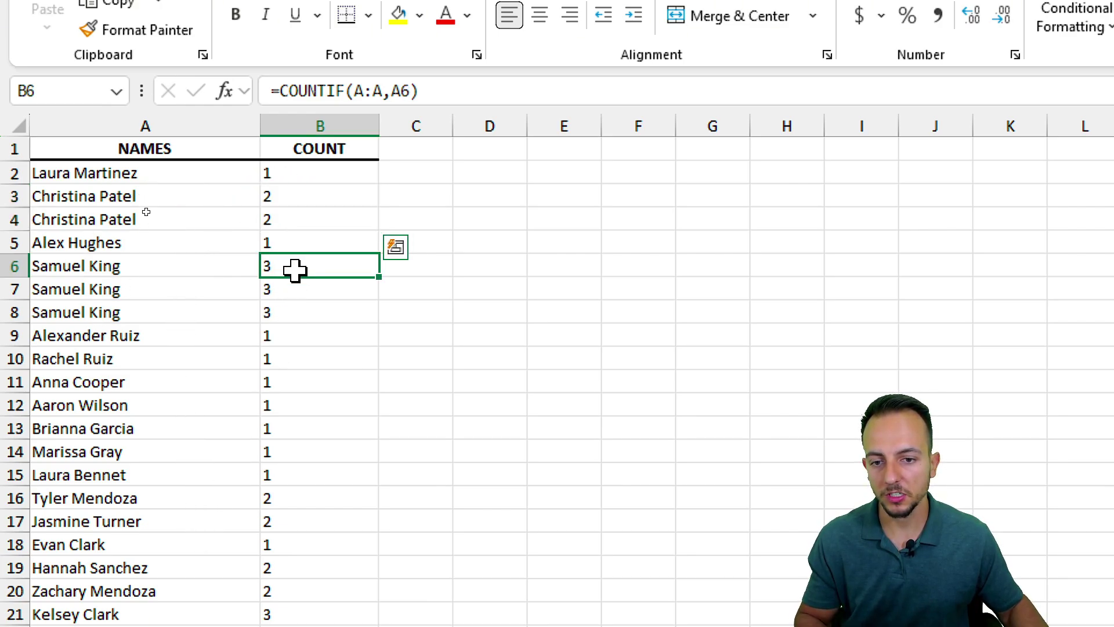
pyautogui.moveTo(295, 270); pyautogui.dragTo(290, 305)
pyautogui.hotkey('shift', 'space')
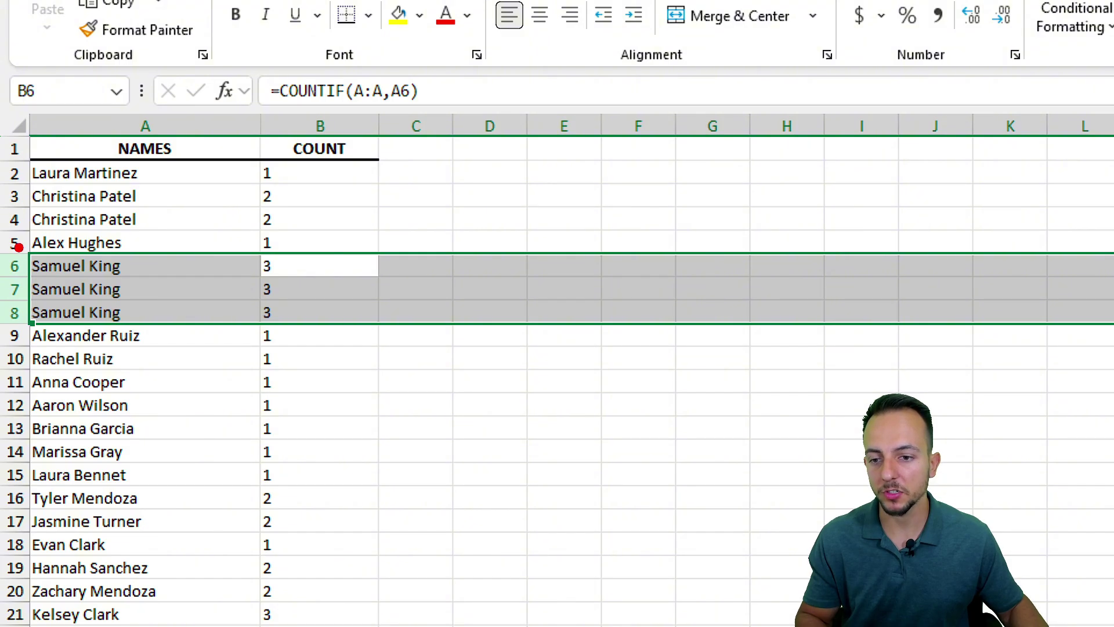
pyautogui.scroll(-7, 307, 386)
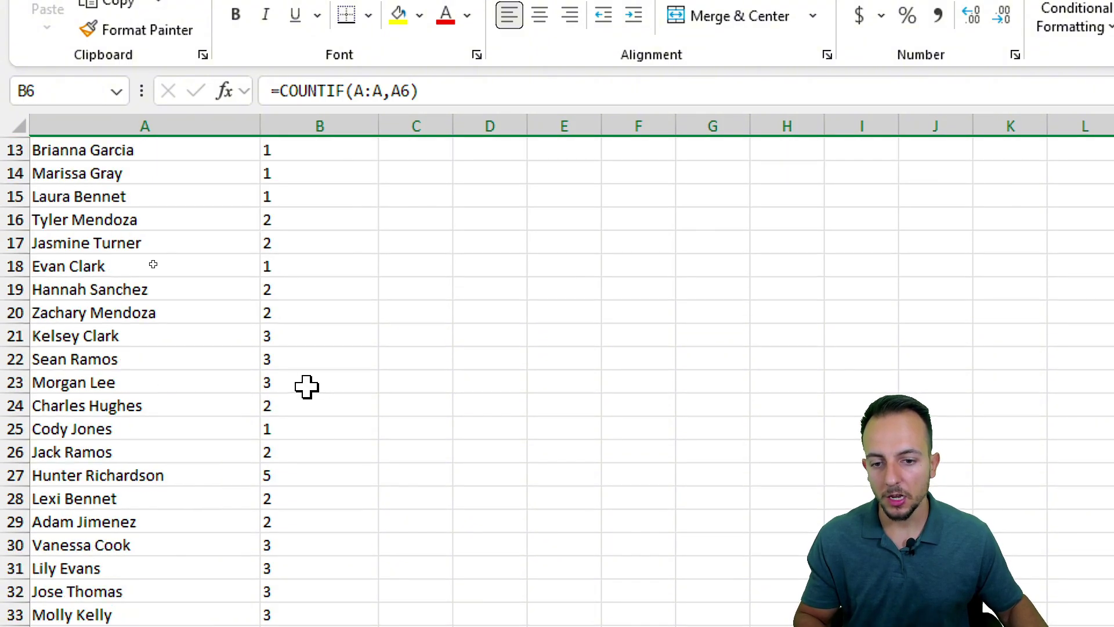
# Examine the name in row 27 together with its count in column B
pyautogui.click(288, 270)
pyautogui.hotkey('shift', 'space')
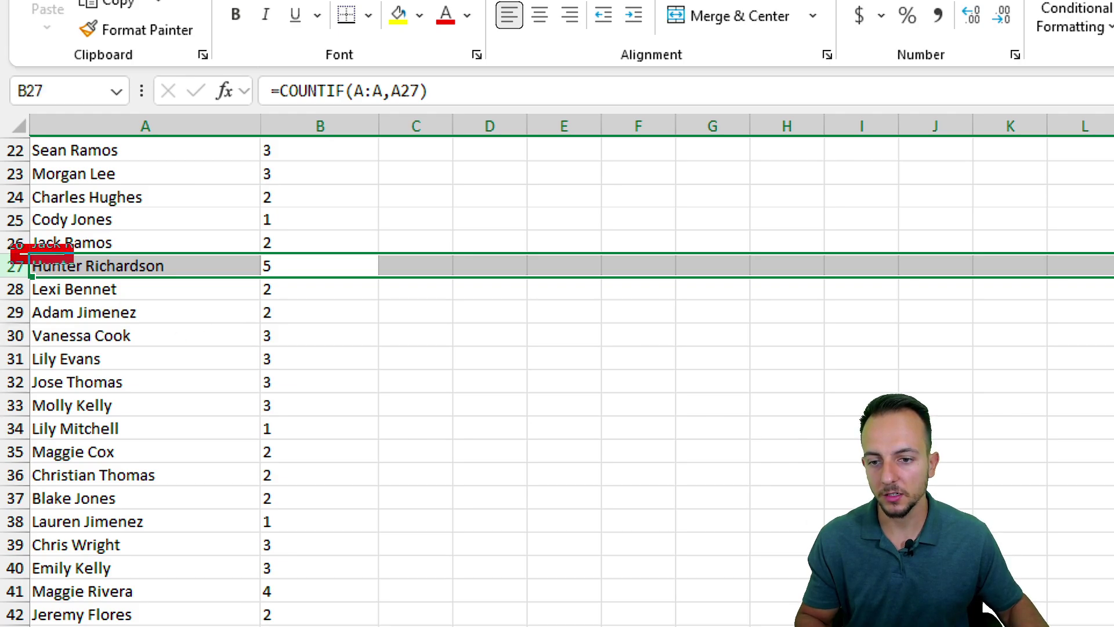
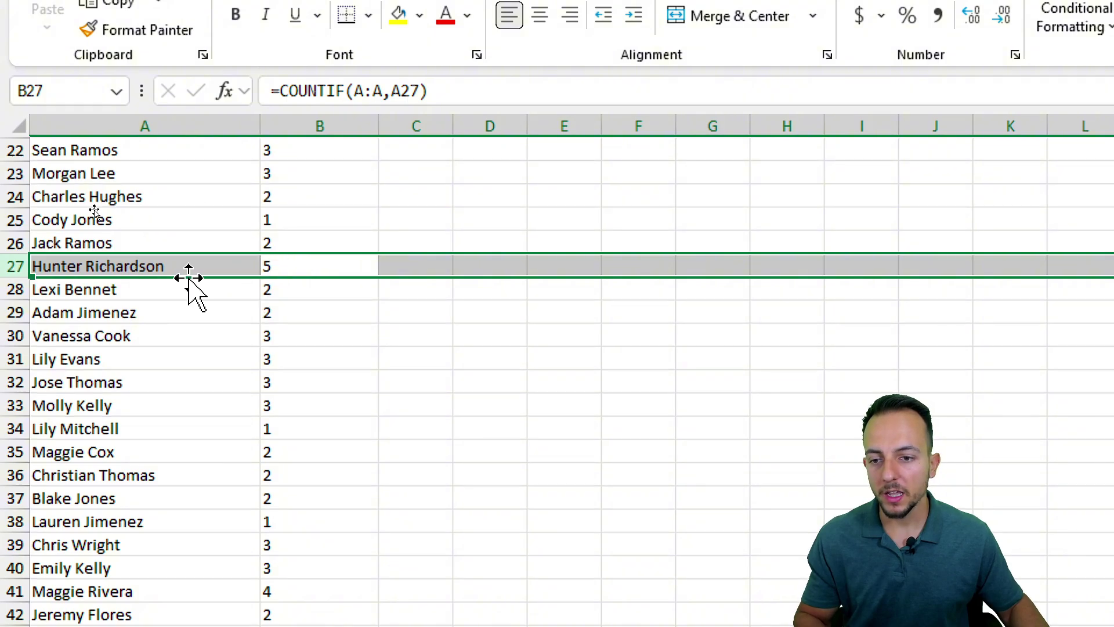
pyautogui.moveTo(15, 247); pyautogui.dragTo(171, 283)
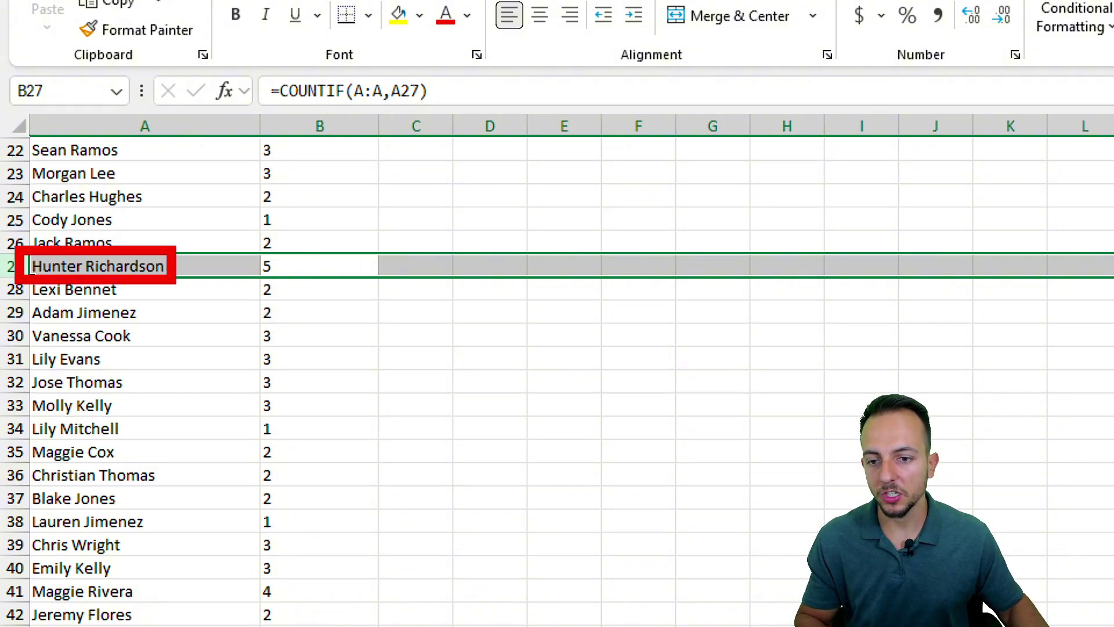
pyautogui.moveTo(135, 246); pyautogui.dragTo(201, 208)
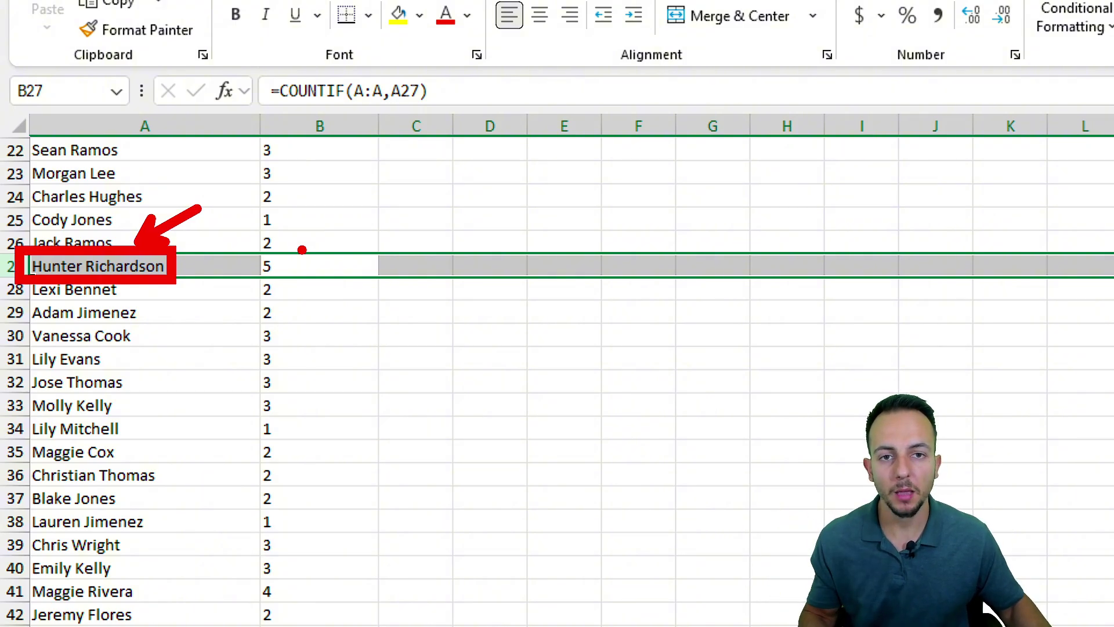
# Add filters to the NAMES and COUNT headers of columns A and B
pyautogui.scroll(7, 302, 250)
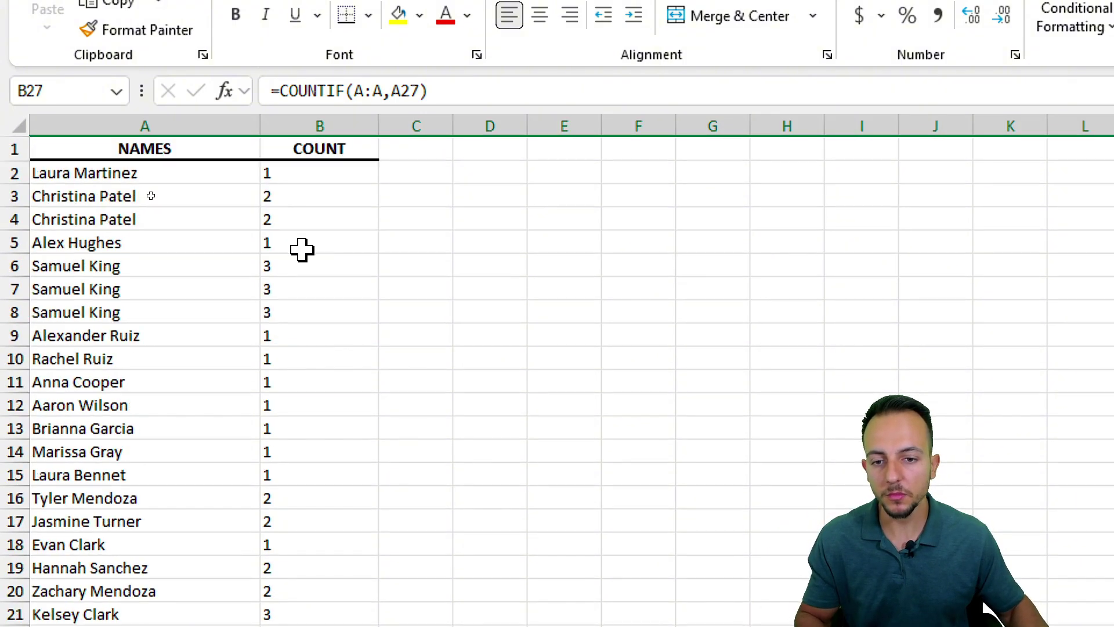
pyautogui.moveTo(202, 119); pyautogui.dragTo(267, 120)
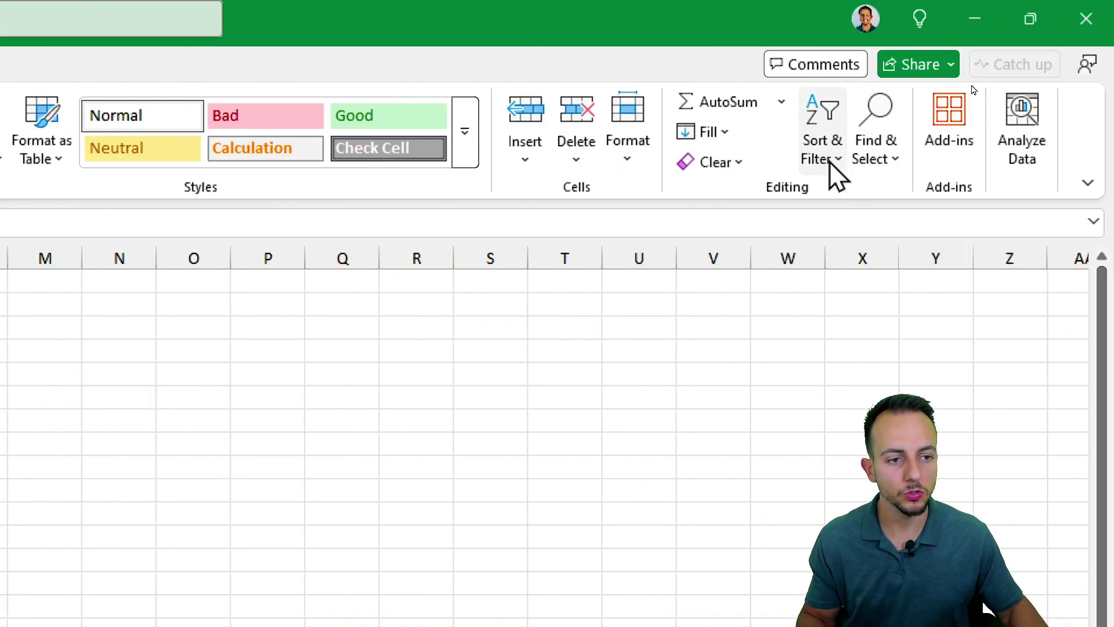
pyautogui.click(830, 163)
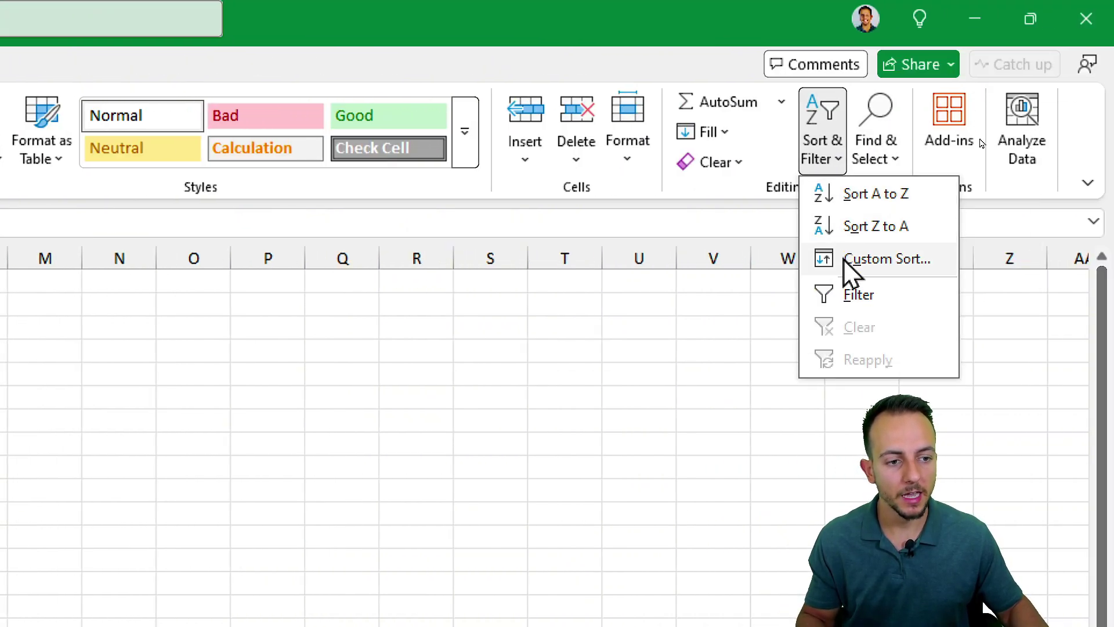
pyautogui.click(859, 295)
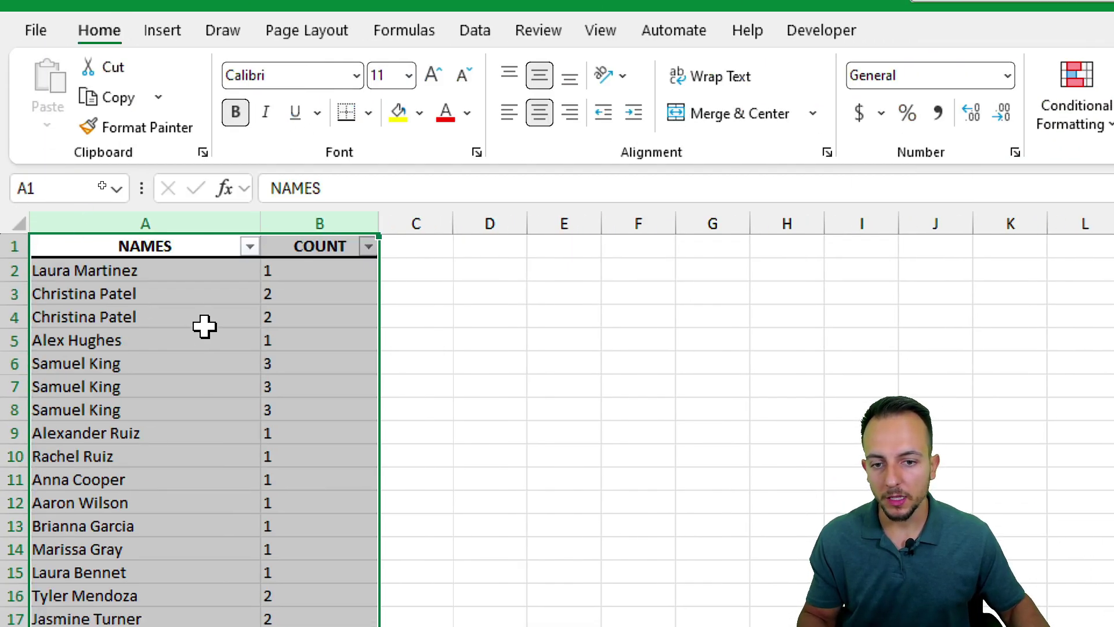
pyautogui.click(205, 319)
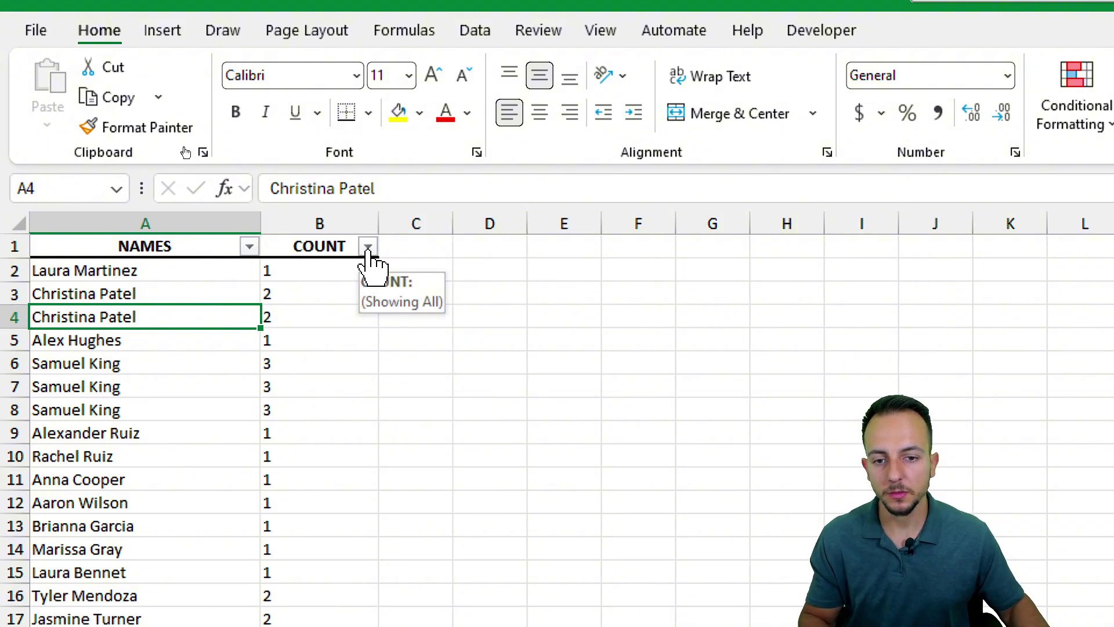
# Filter the COUNT column to show only the rows with the value 5
pyautogui.click(368, 248)
pyautogui.click(179, 552)
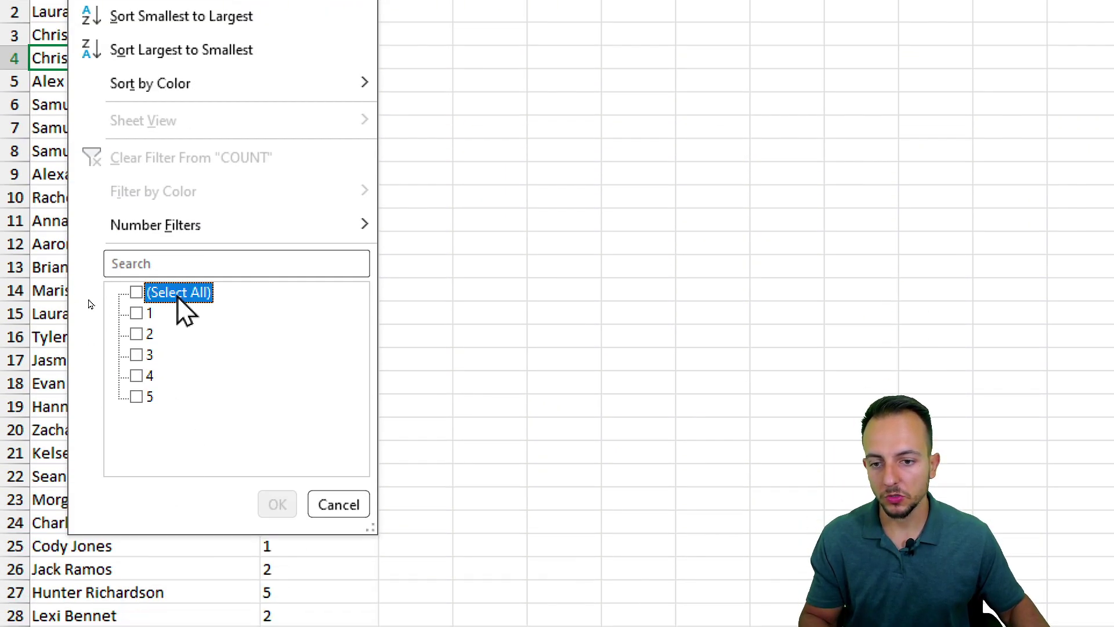
pyautogui.click(145, 399)
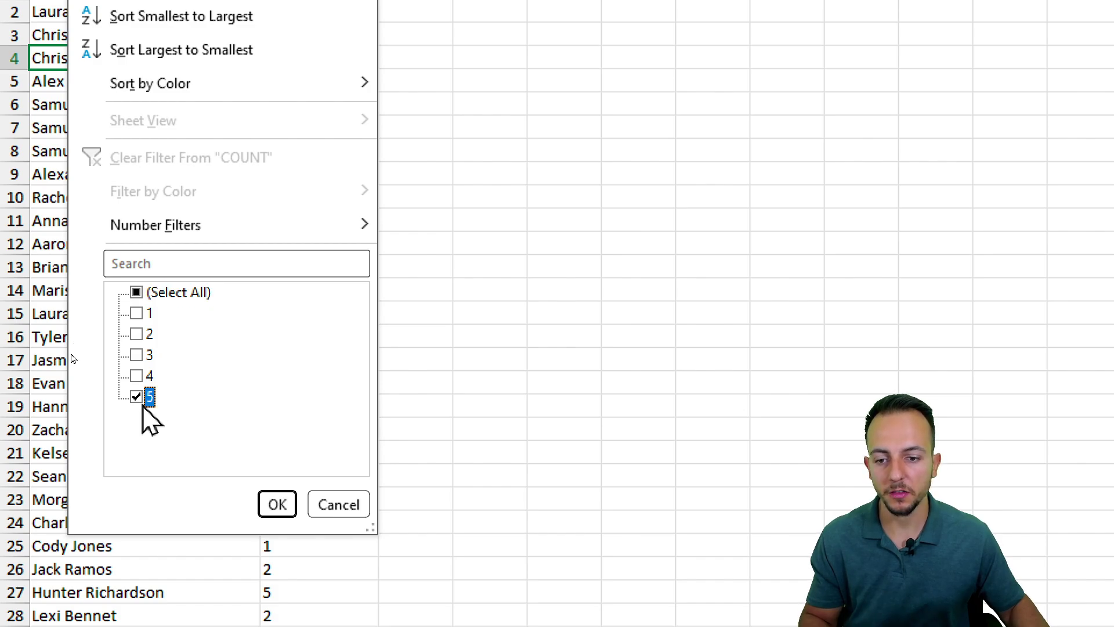
pyautogui.click(277, 504)
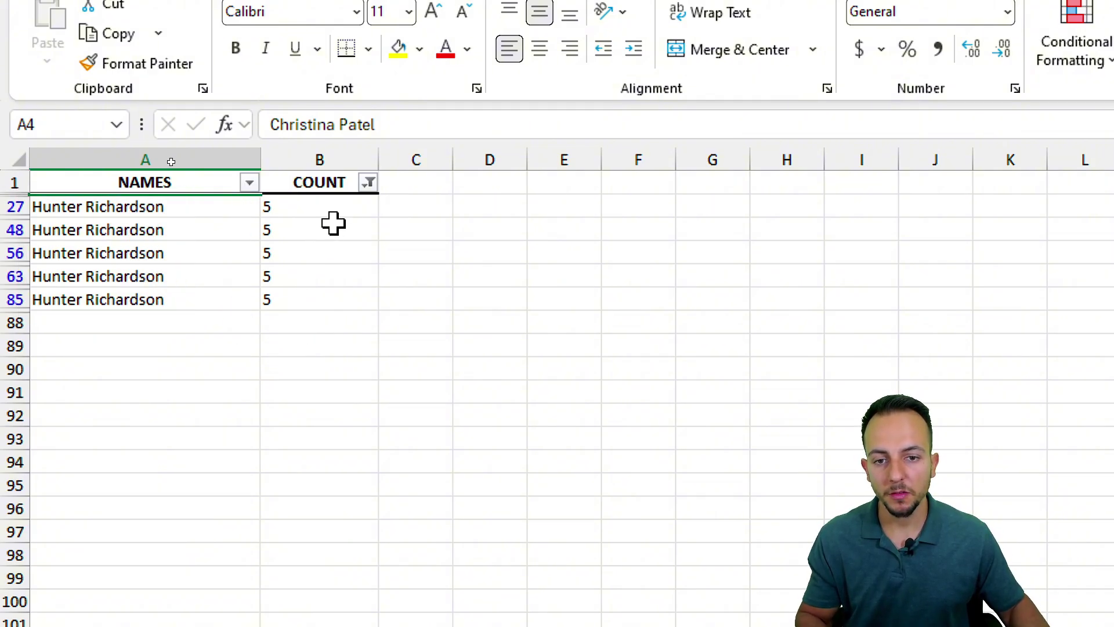
# Change the COUNT filter so that only the rows with the value 3 are shown
pyautogui.click(368, 182)
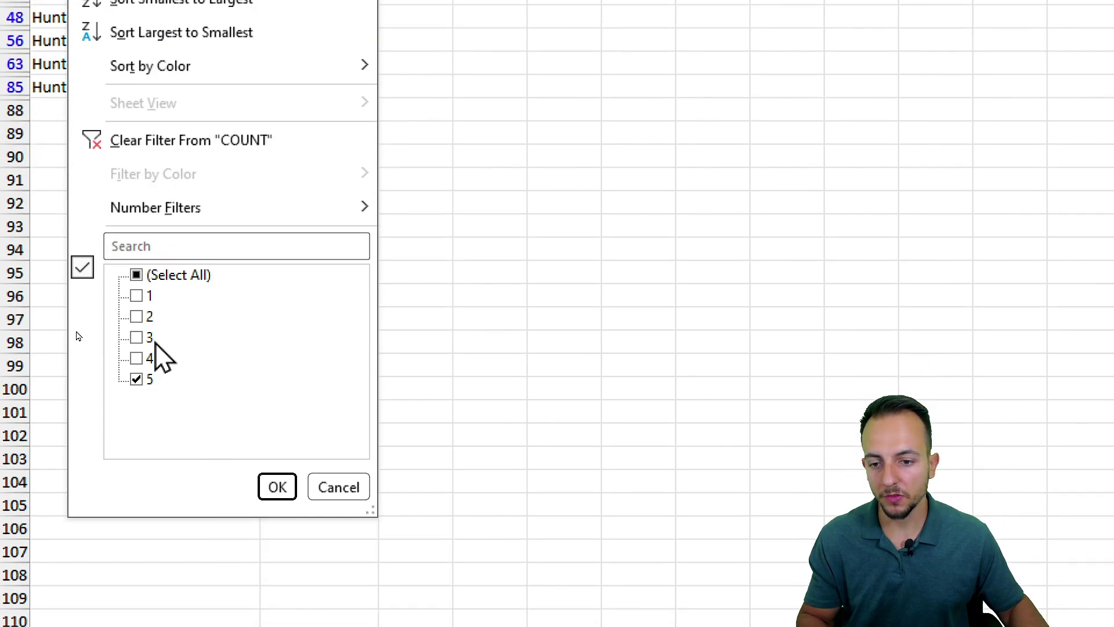
pyautogui.click(138, 379)
pyautogui.click(139, 337)
pyautogui.click(274, 487)
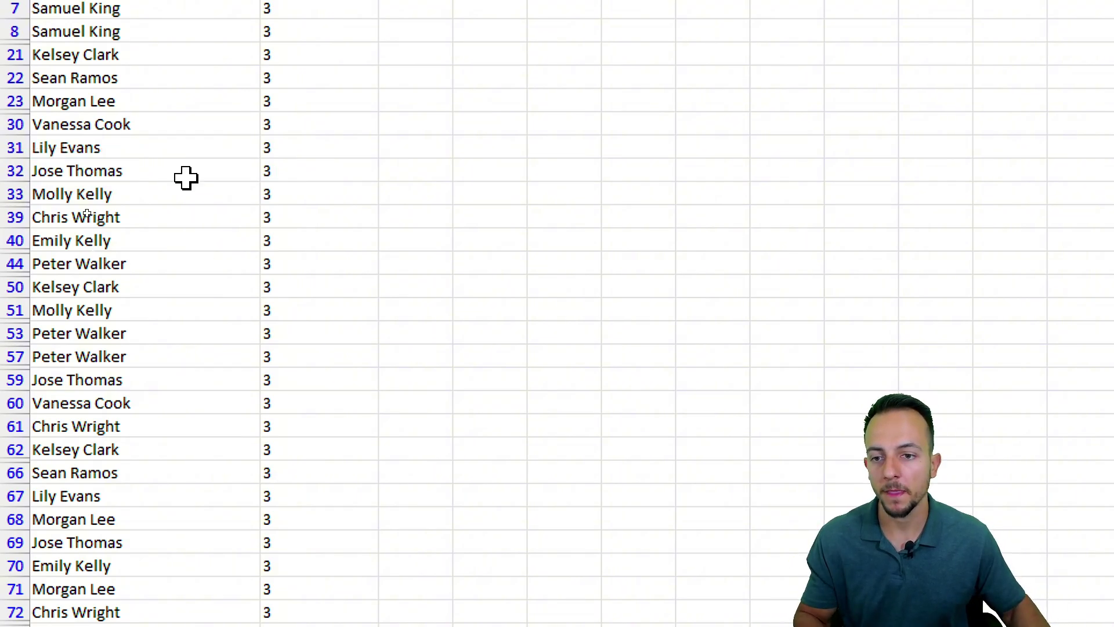
# Narrow the filtered list further by showing only the name found in row 32 of the NAMES column
pyautogui.click(250, 131)
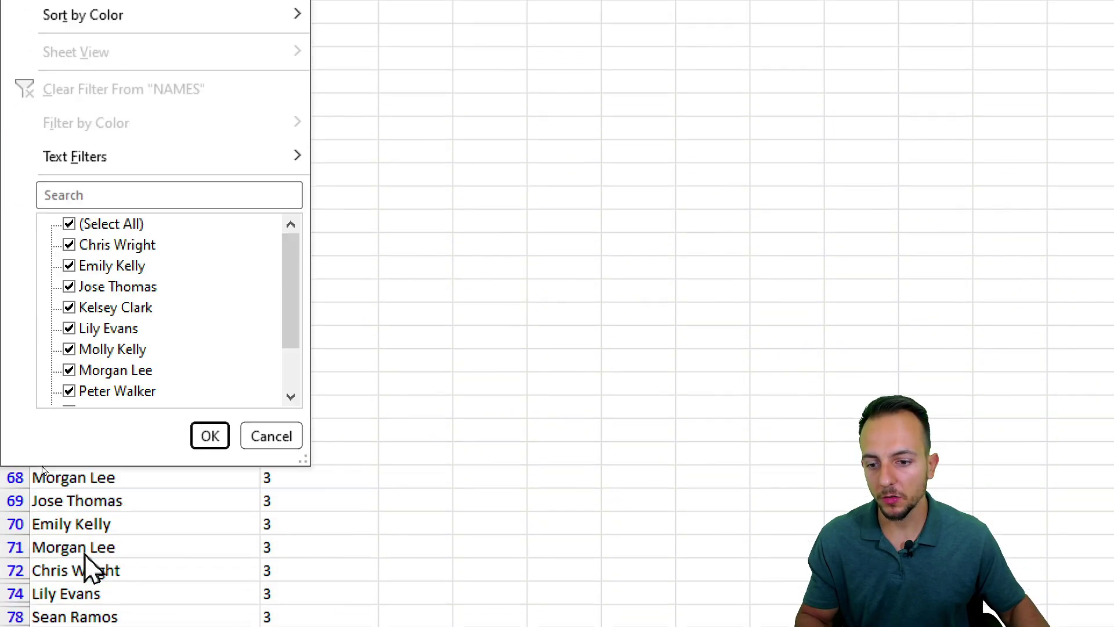
pyautogui.click(110, 435)
pyautogui.scroll(-2, 119, 336)
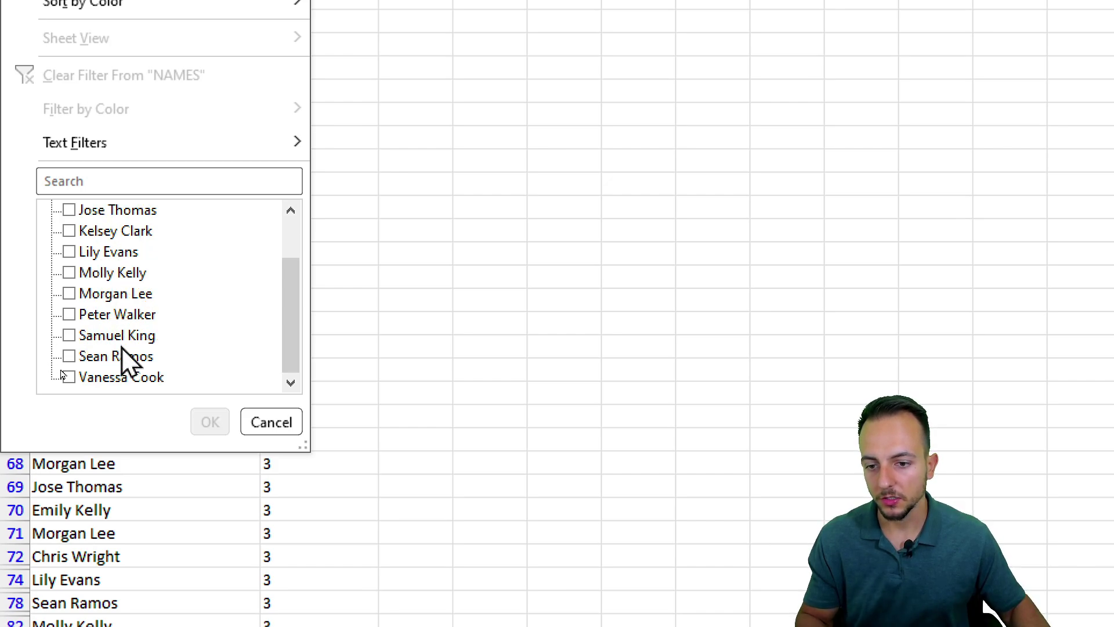
pyautogui.click(110, 213)
pyautogui.click(210, 422)
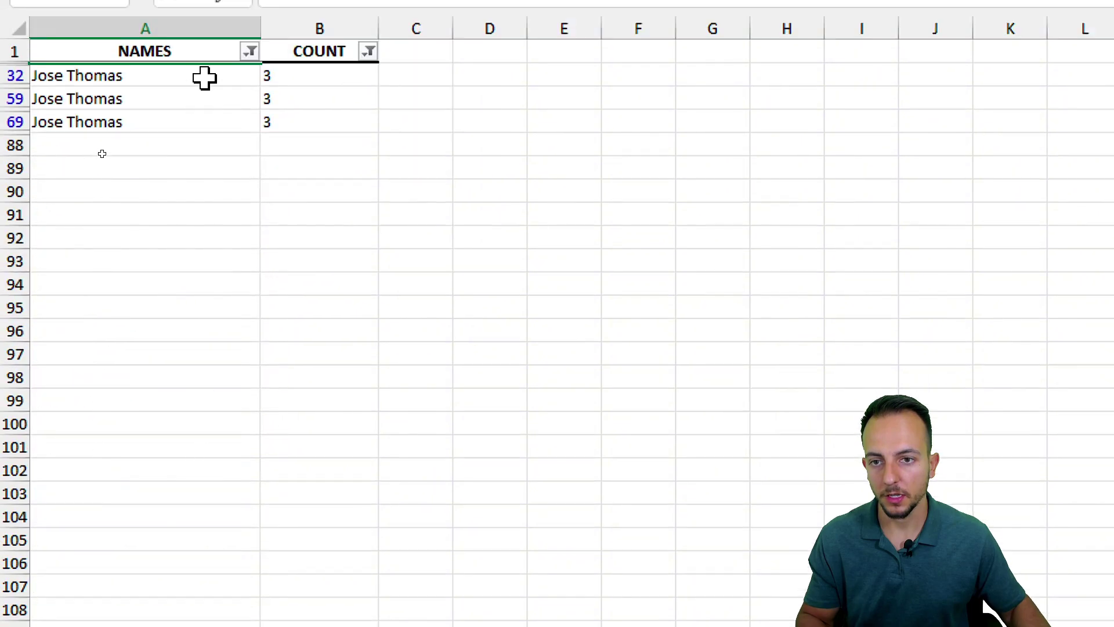
pyautogui.click(183, 216)
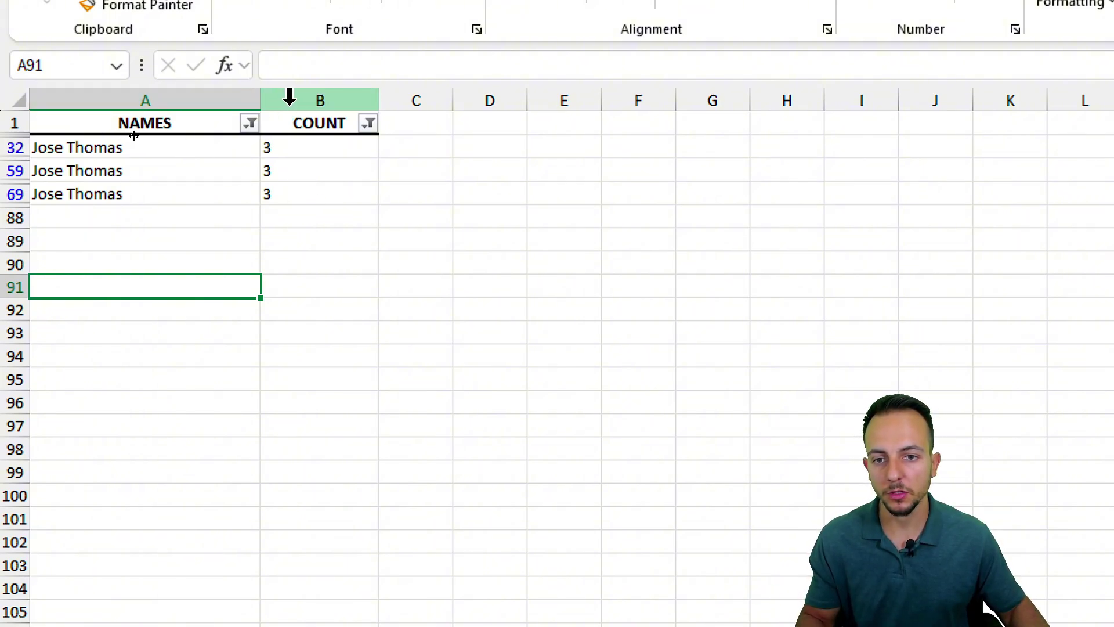
# Remove the filters from columns A and B so that the full list of names is shown
pyautogui.click(217, 101)
pyautogui.moveTo(218, 102); pyautogui.dragTo(284, 96)
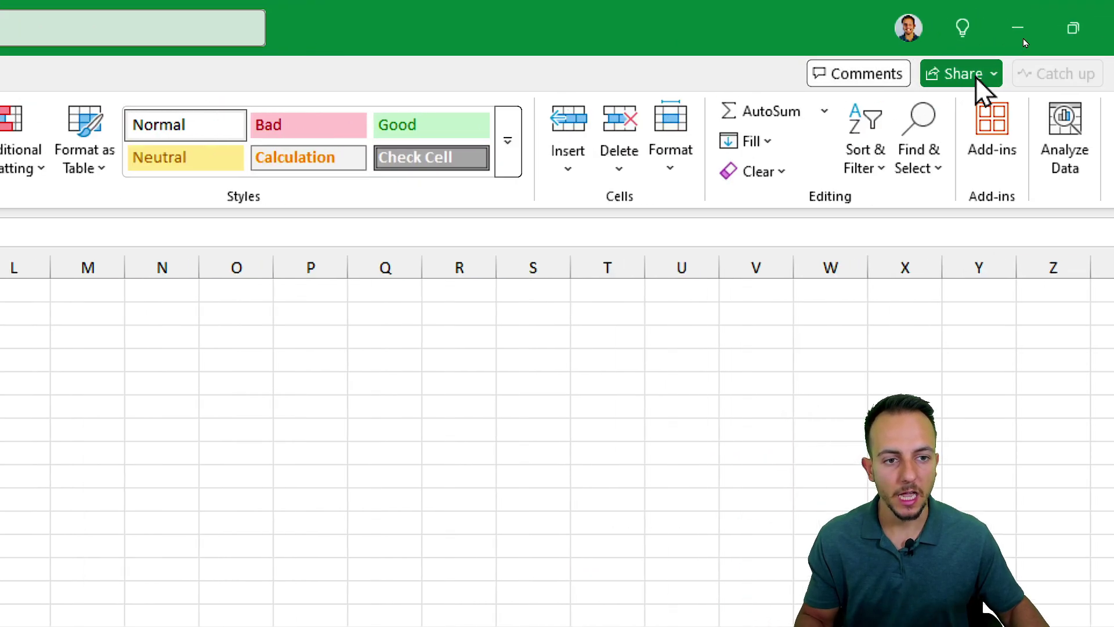
pyautogui.click(867, 166)
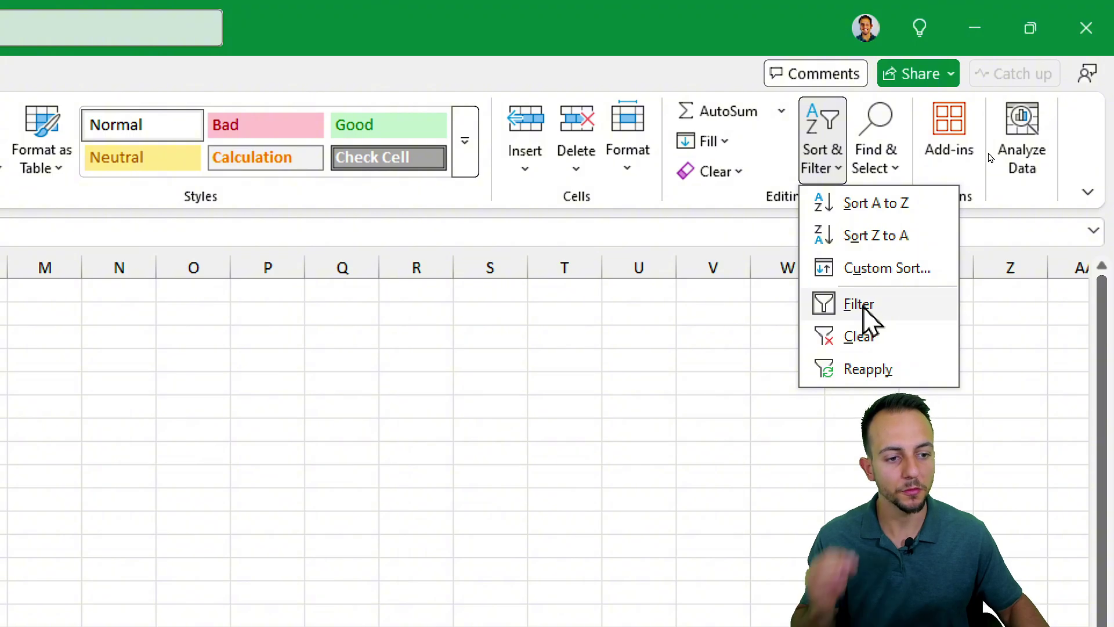
pyautogui.press('Escape')
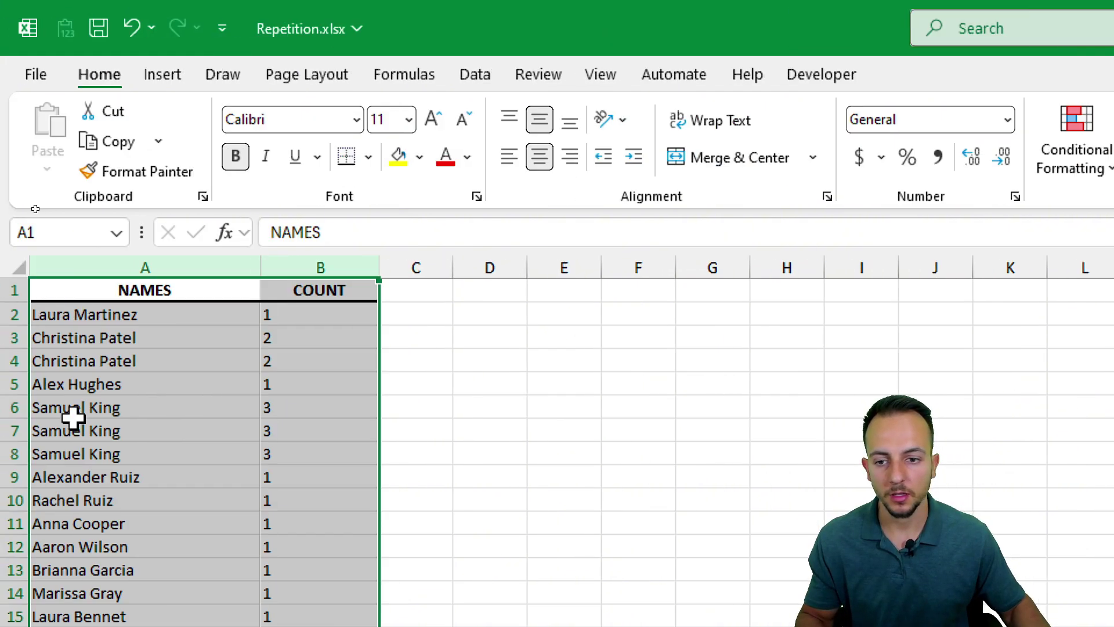
pyautogui.click(163, 293)
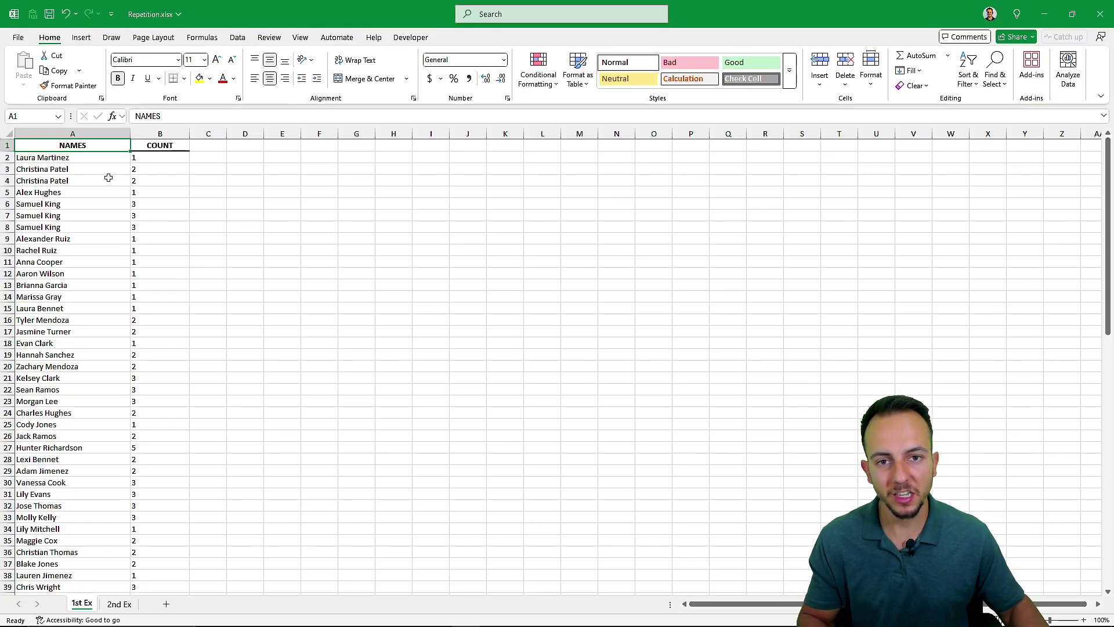
# Switch to the 2nd Ex sheet and look through its columns from DATE to PAYMENT
pyautogui.click(119, 604)
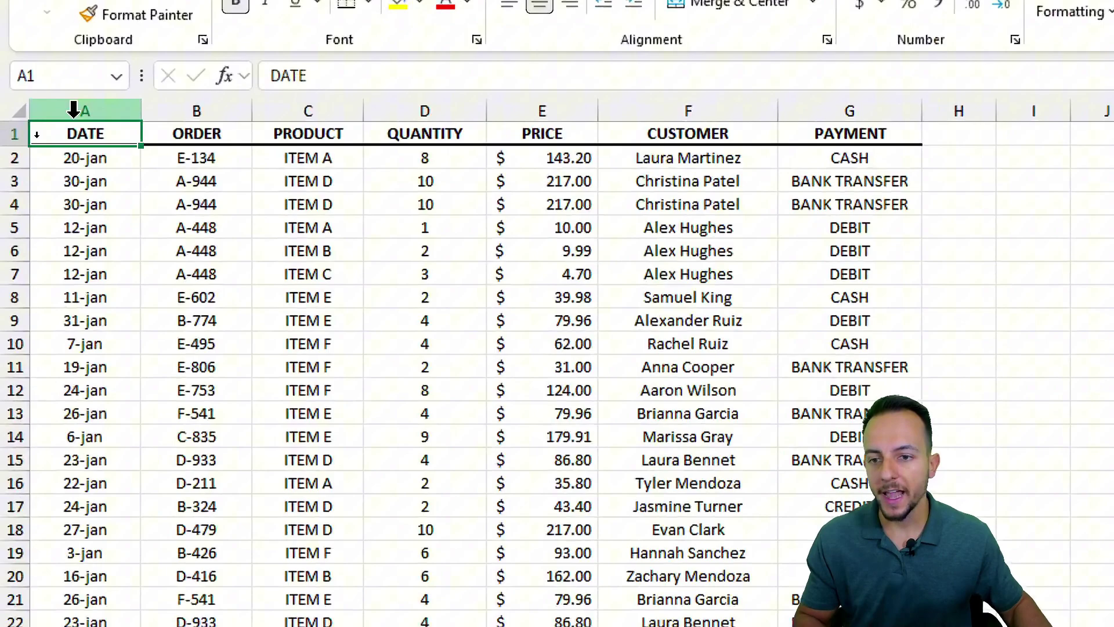
pyautogui.click(43, 133)
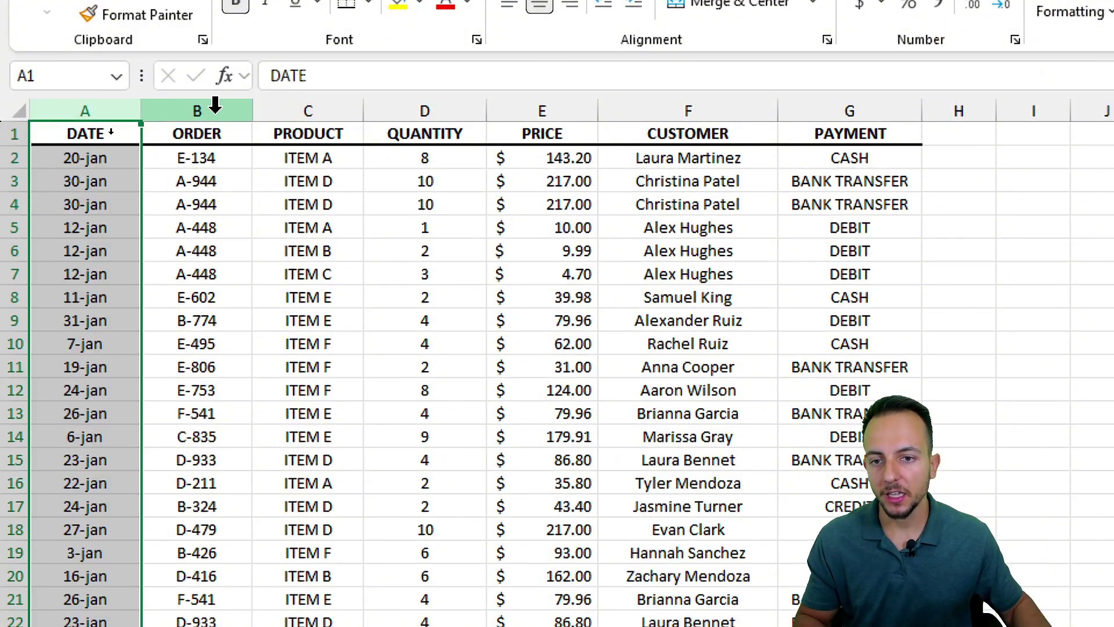
pyautogui.click(103, 133)
pyautogui.click(324, 116)
pyautogui.click(472, 108)
pyautogui.click(577, 105)
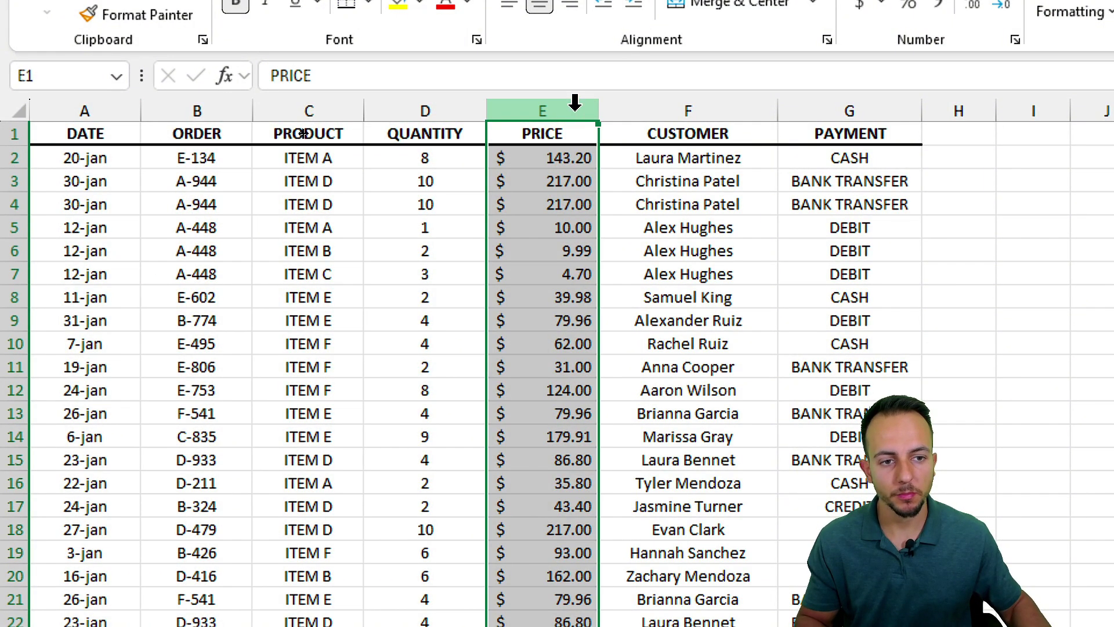
pyautogui.click(684, 105)
pyautogui.click(858, 105)
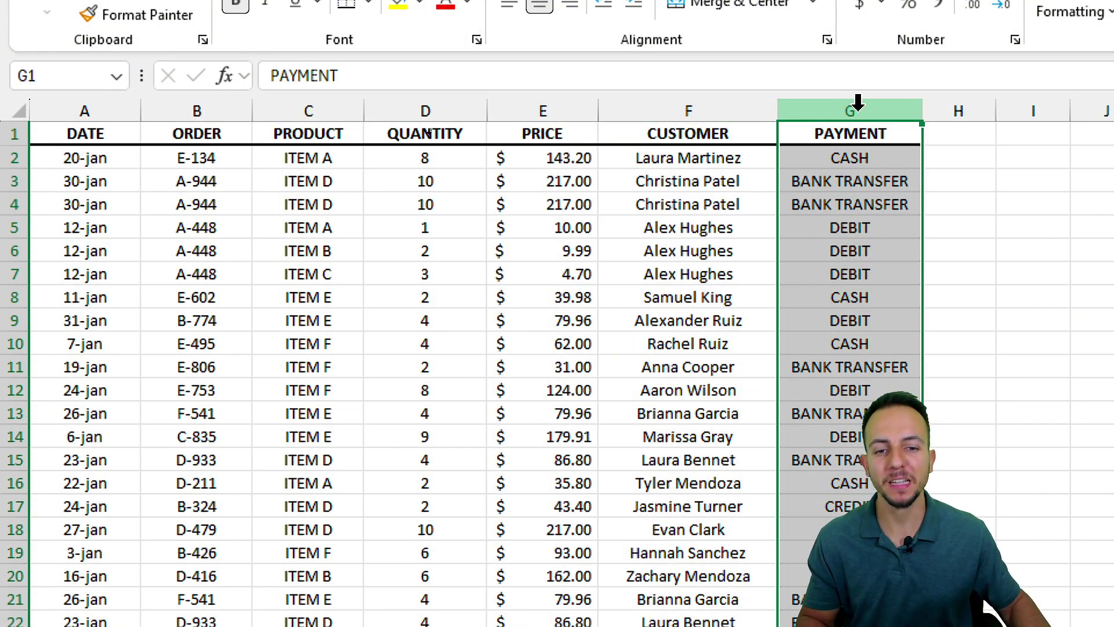
pyautogui.click(175, 140)
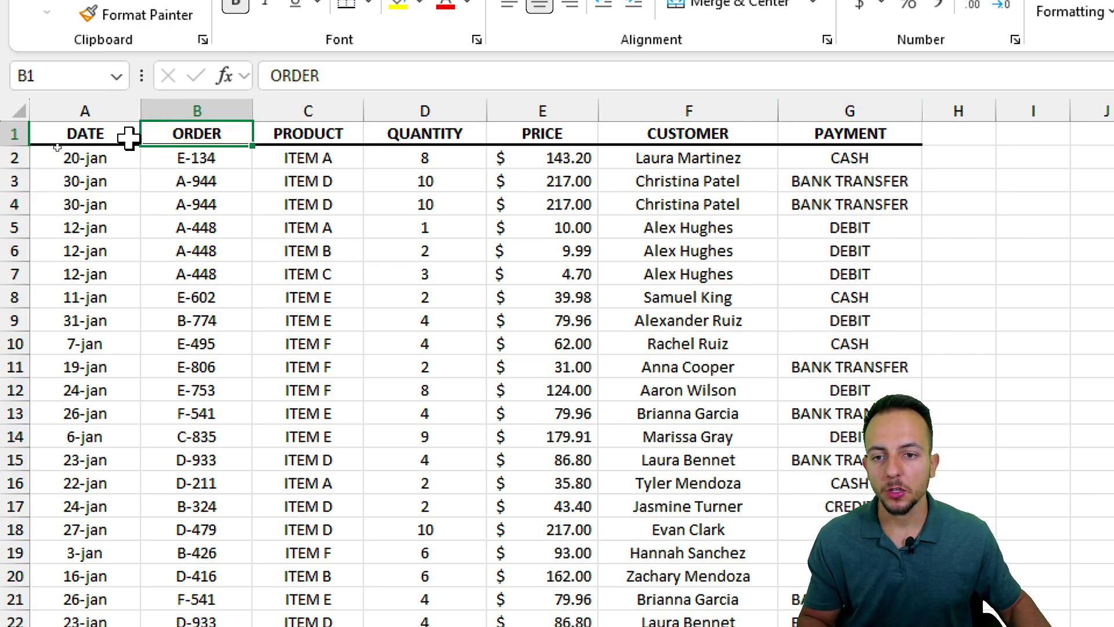
pyautogui.click(128, 137)
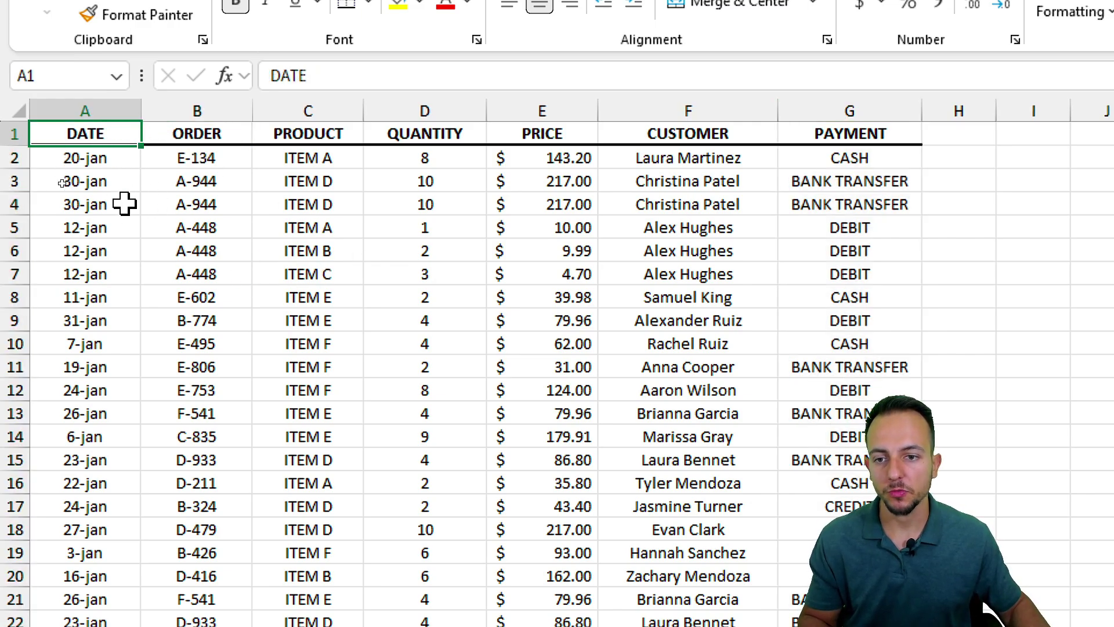
# Compare the ORDER and PRODUCT entries in rows 3 and 4 of the 2nd Ex sheet
pyautogui.hotkey('ctrl', '2')
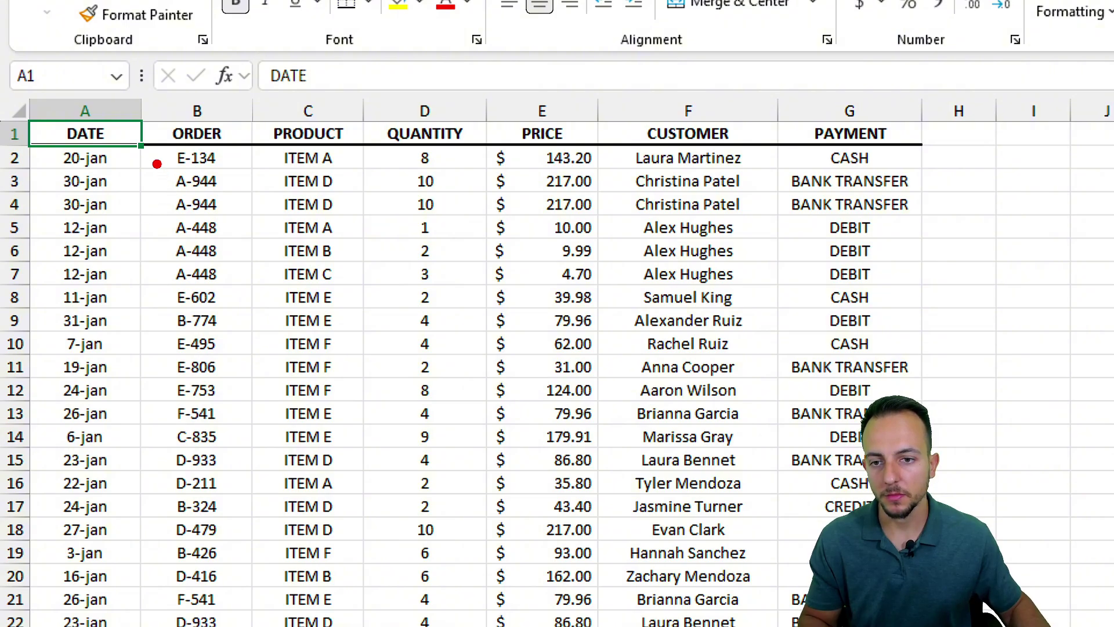
pyautogui.moveTo(152, 164); pyautogui.dragTo(244, 241)
pyautogui.hotkey('ctrl', 'z')
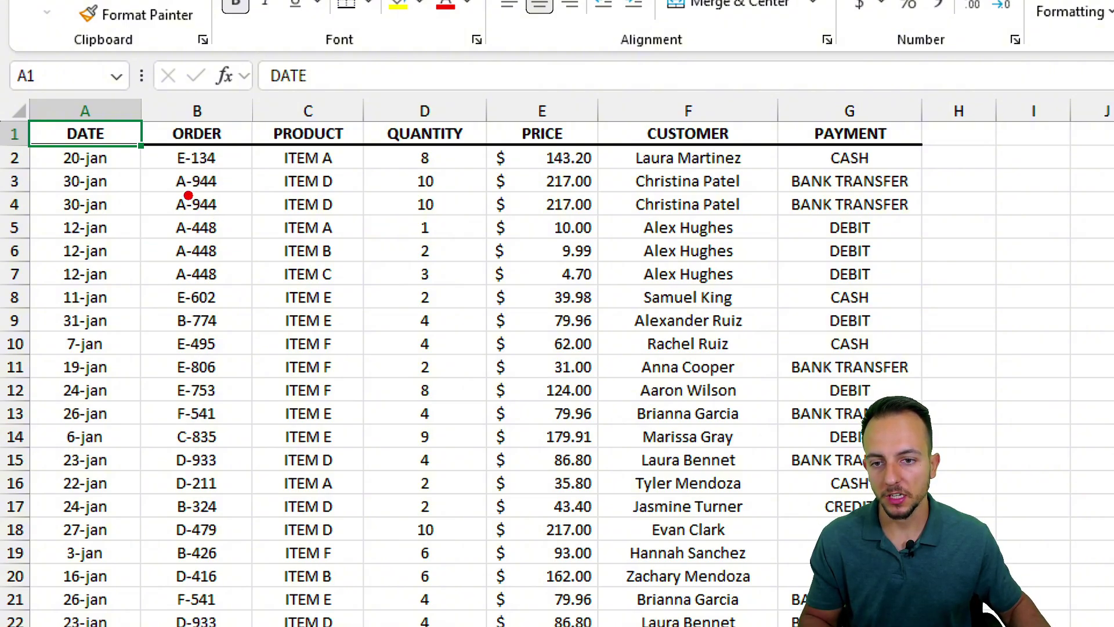
pyautogui.moveTo(152, 164); pyautogui.dragTo(236, 217)
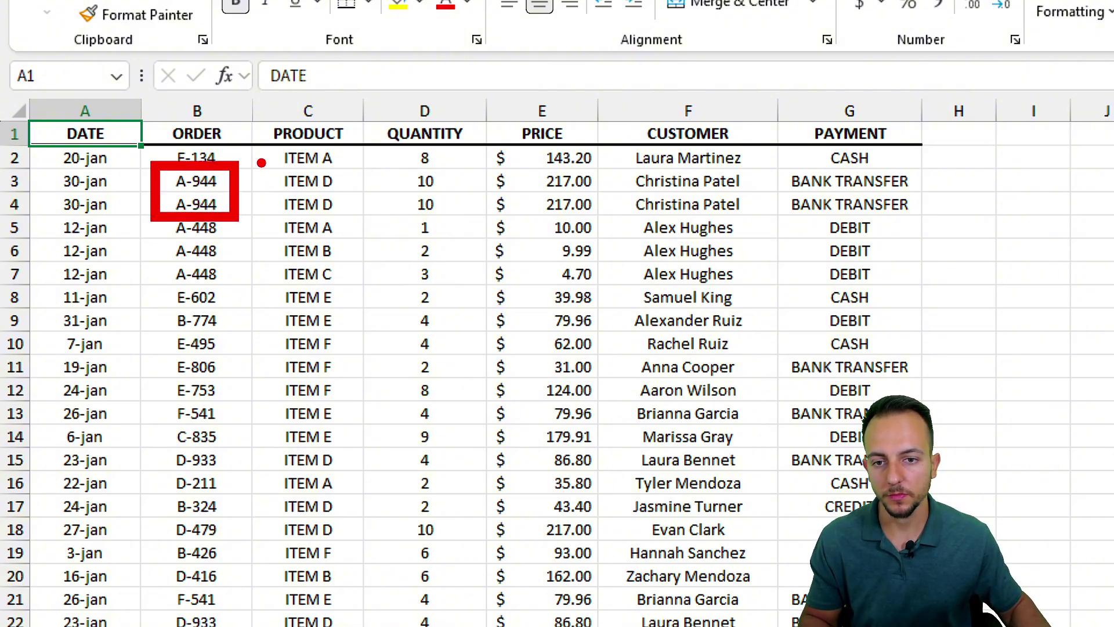
pyautogui.moveTo(258, 161); pyautogui.dragTo(361, 223)
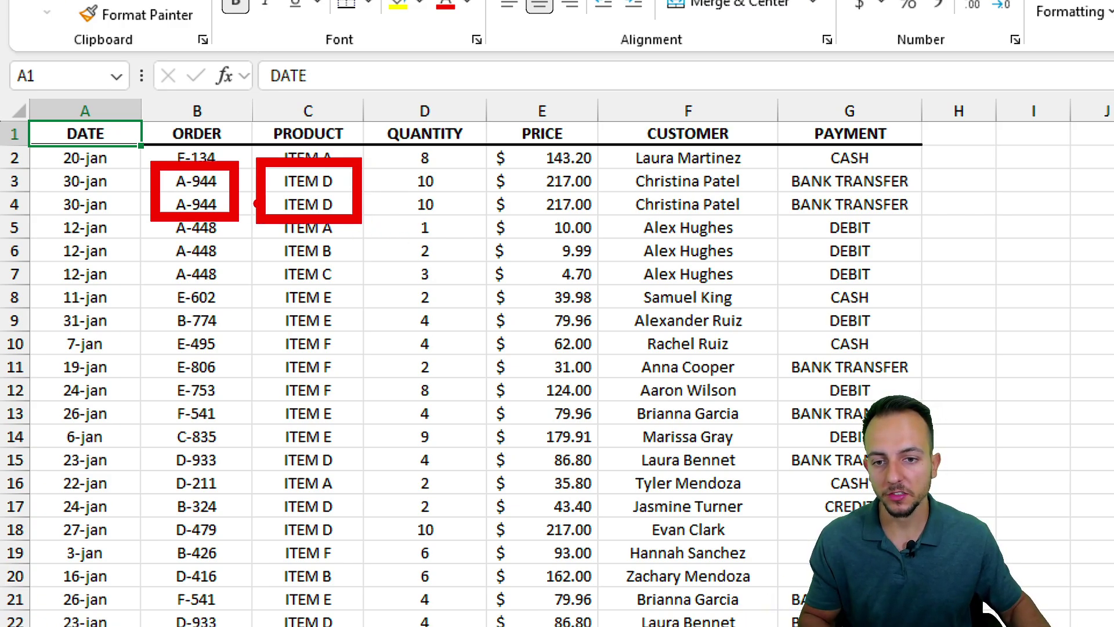
pyautogui.moveTo(256, 193); pyautogui.dragTo(228, 193)
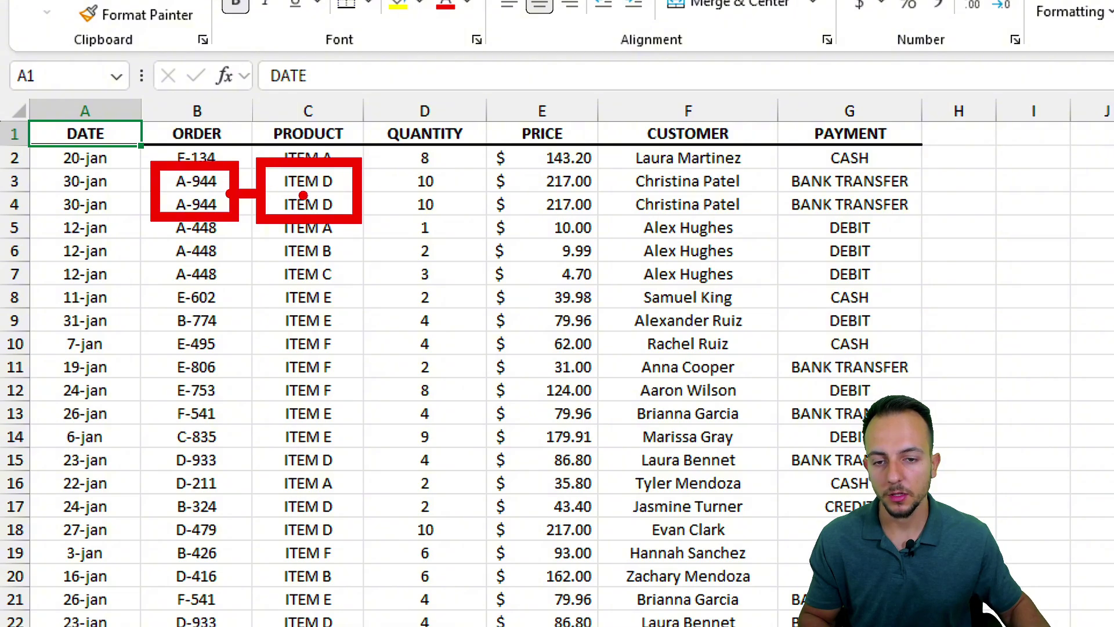
pyautogui.moveTo(370, 191); pyautogui.dragTo(451, 191)
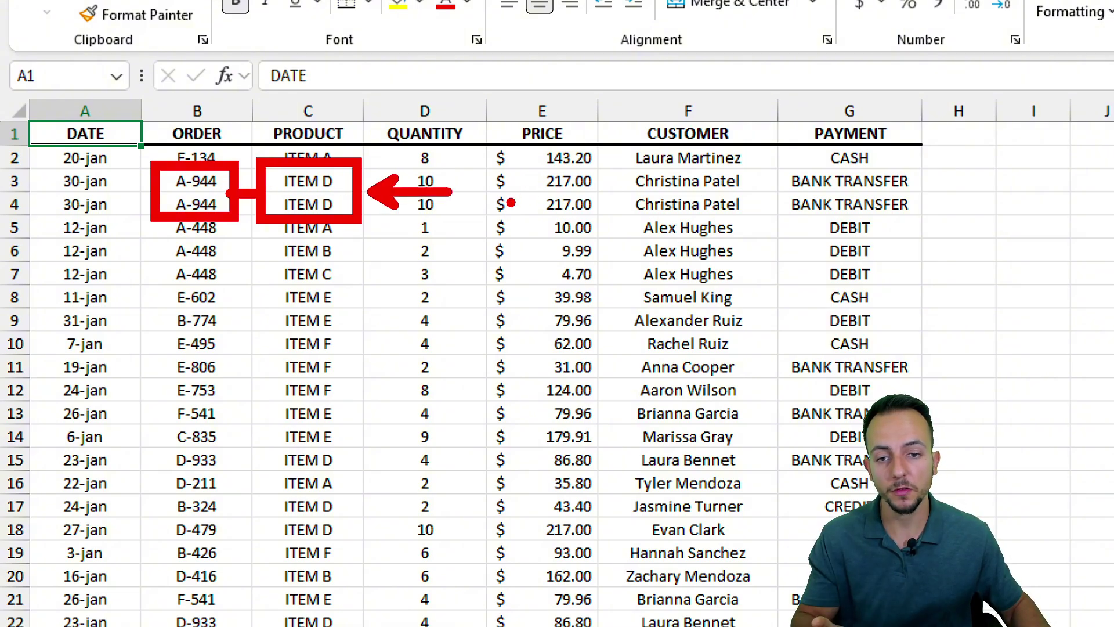
pyautogui.press('Escape')
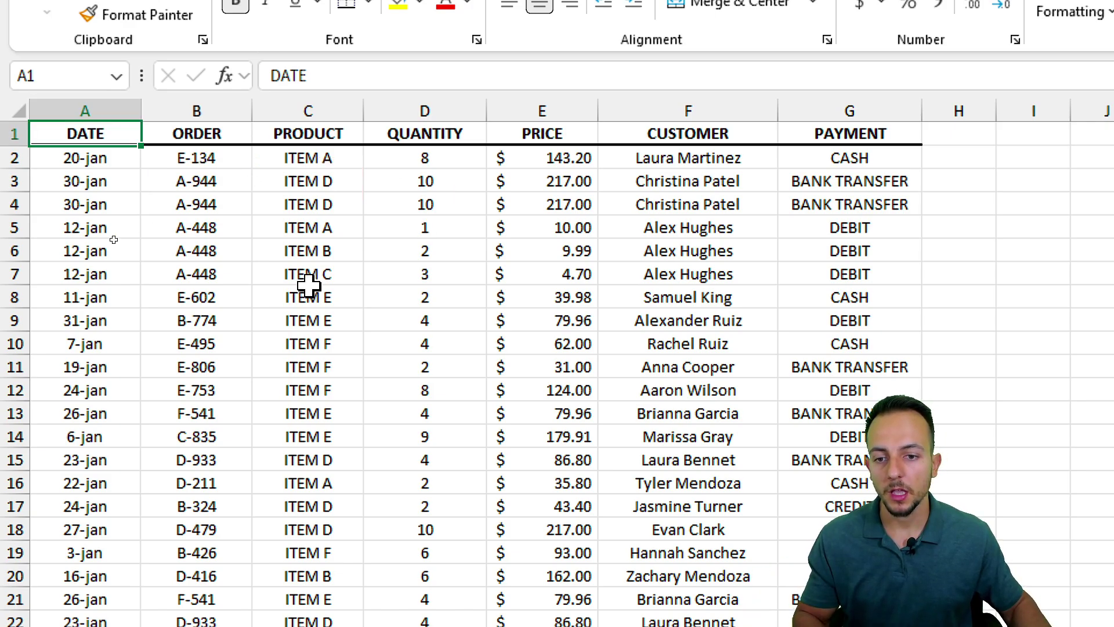
# Compare the ORDER and PRODUCT entries in rows 5 to 7 of the list
pyautogui.hotkey('ctrl', '2')
pyautogui.moveTo(145, 209)
pyautogui.mouseDown()
pyautogui.moveTo(241, 258)
pyautogui.moveTo(242, 291)
pyautogui.mouseUp()
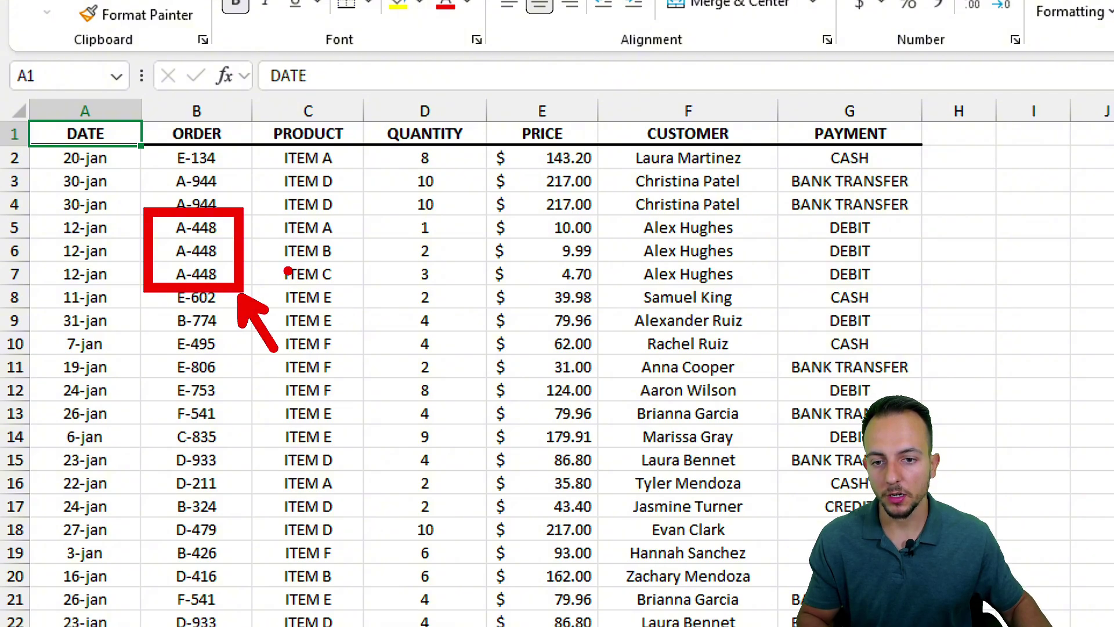
pyautogui.moveTo(256, 208)
pyautogui.mouseDown()
pyautogui.moveTo(332, 250)
pyautogui.moveTo(365, 293)
pyautogui.mouseUp()
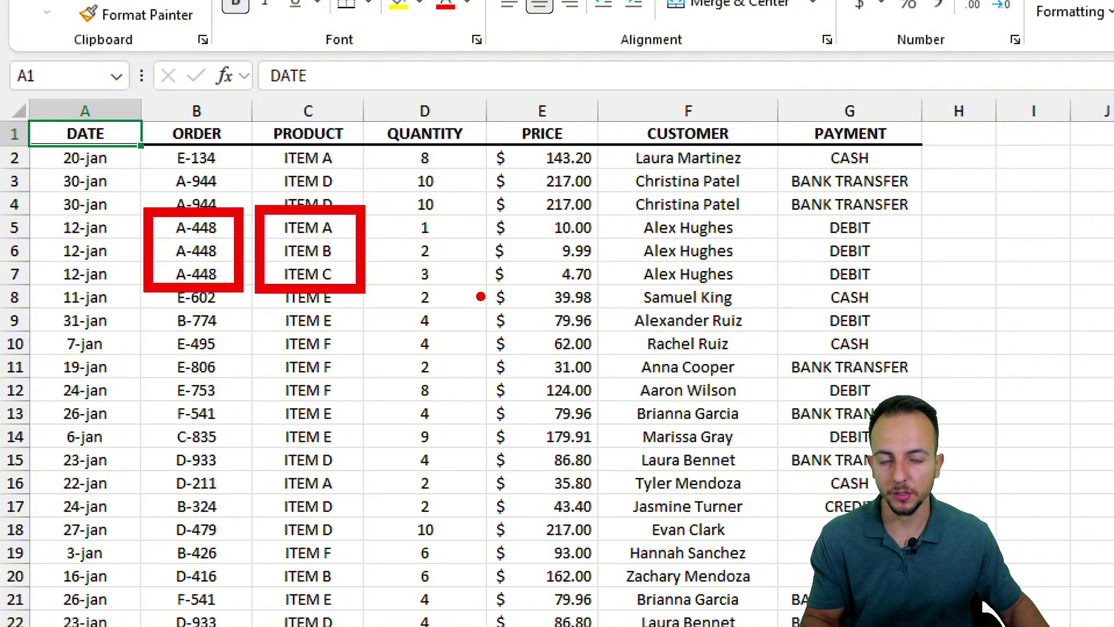
pyautogui.press('Escape')
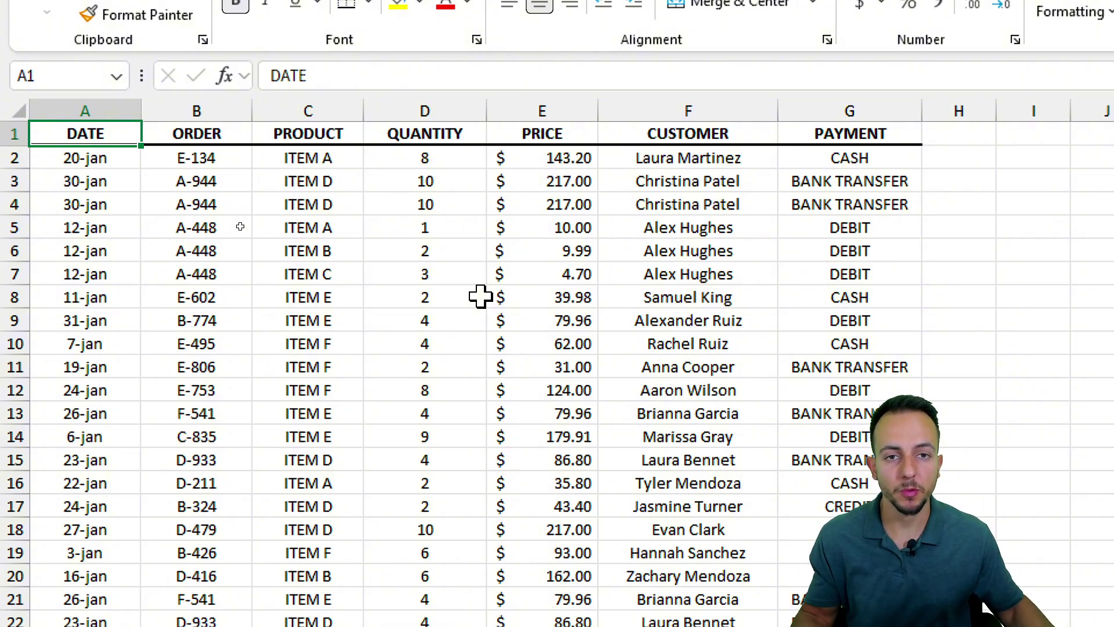
# Widen column J and enter the heading COUPLED COLUMNS in J1
pyautogui.click(1046, 110)
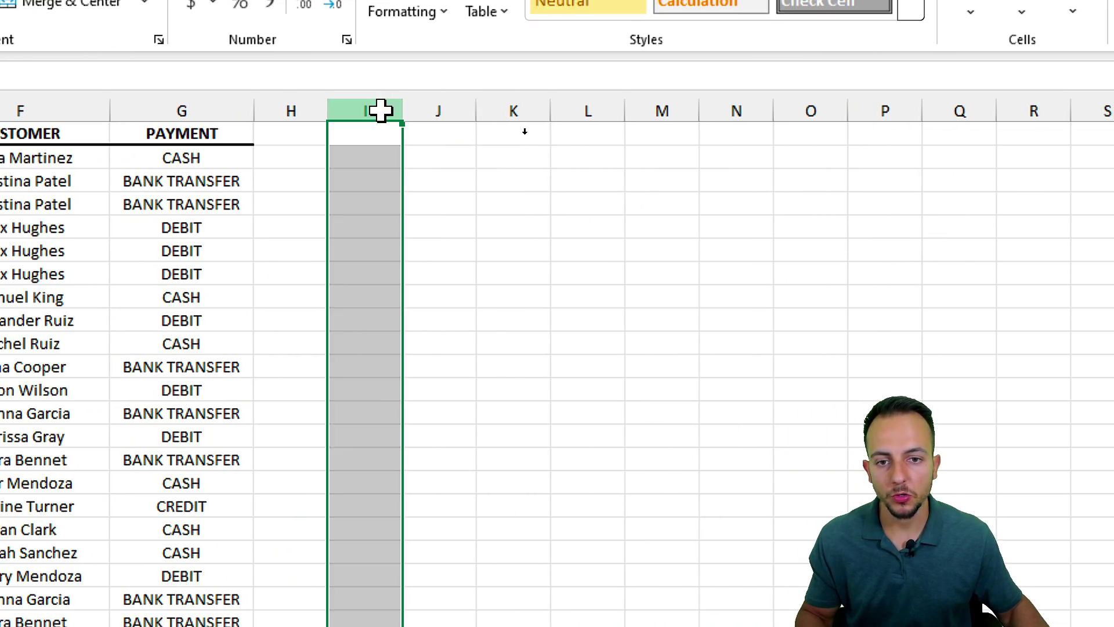
pyautogui.click(425, 104)
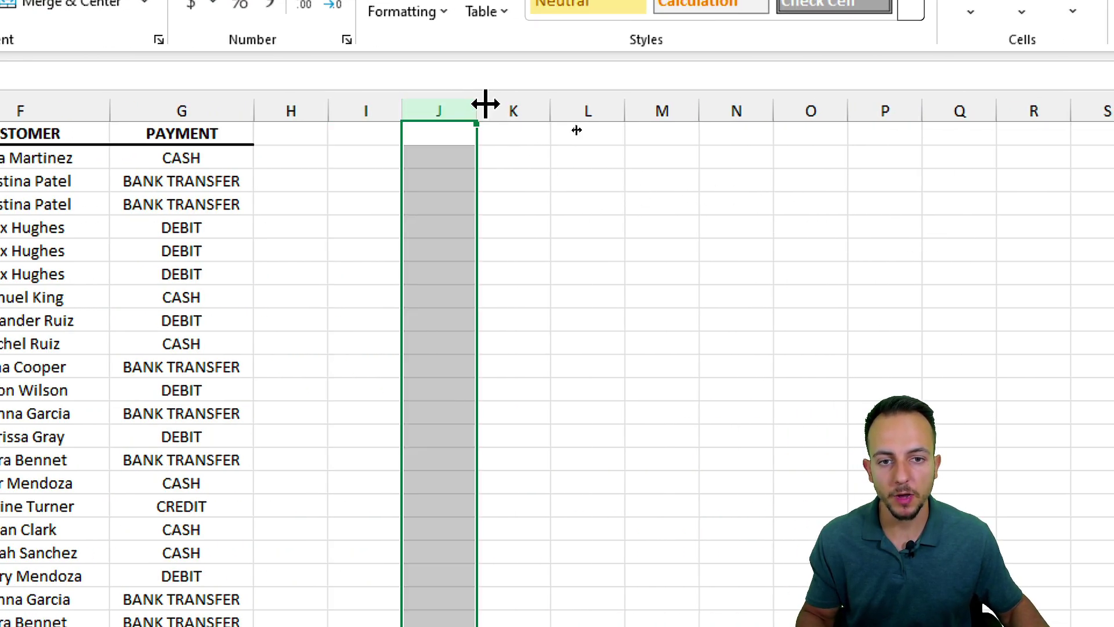
pyautogui.moveTo(476, 104); pyautogui.dragTo(569, 104)
pyautogui.click(473, 139)
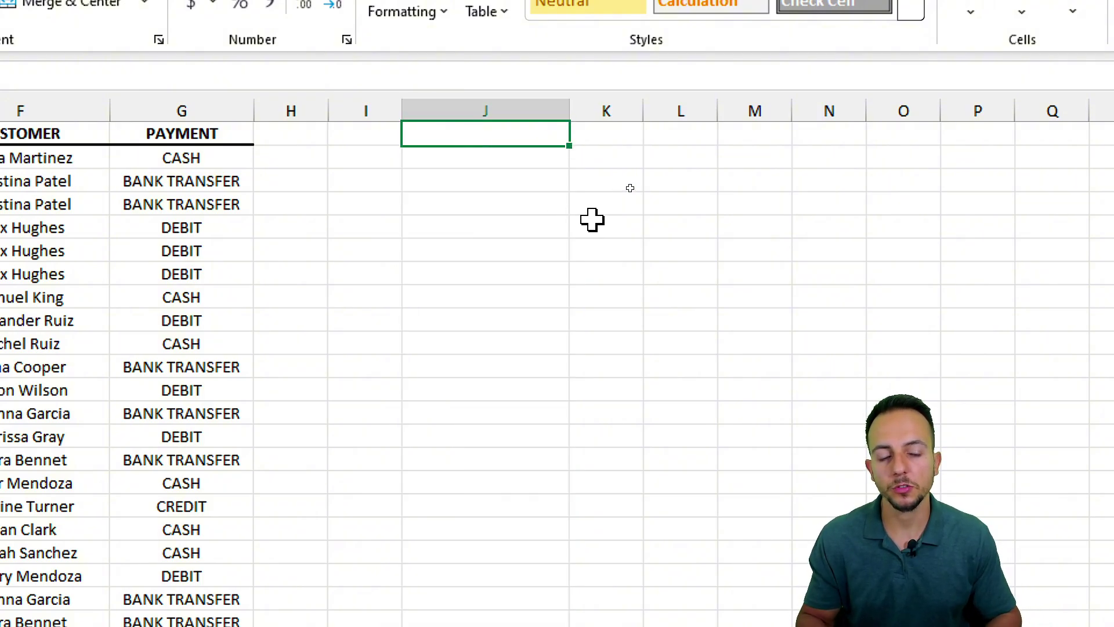
pyautogui.write('COUPLED')
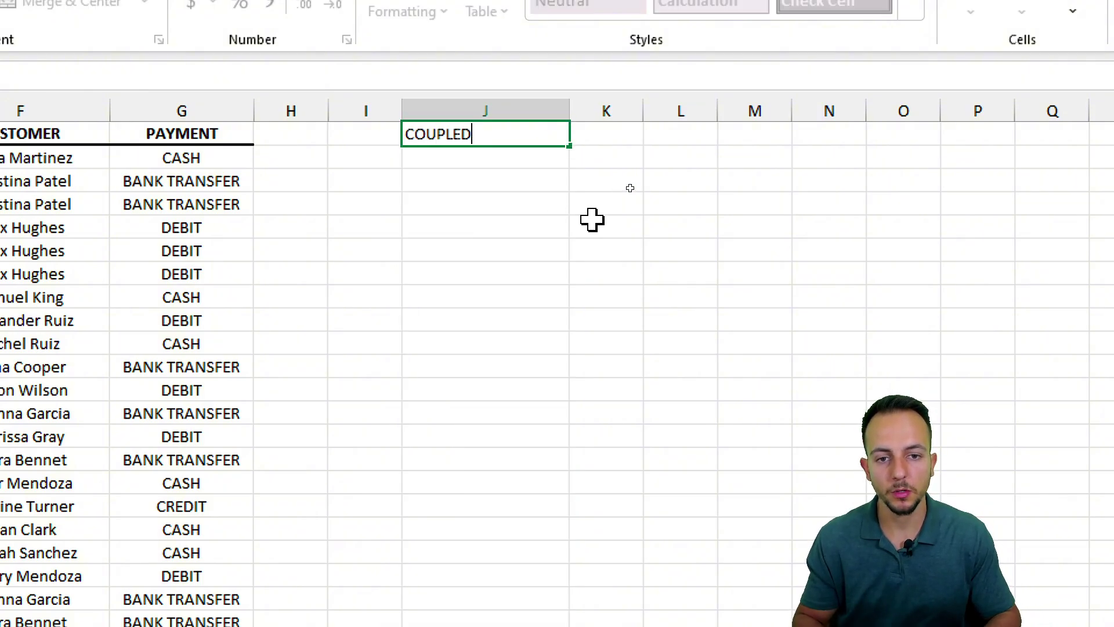
pyautogui.write(' COLU')
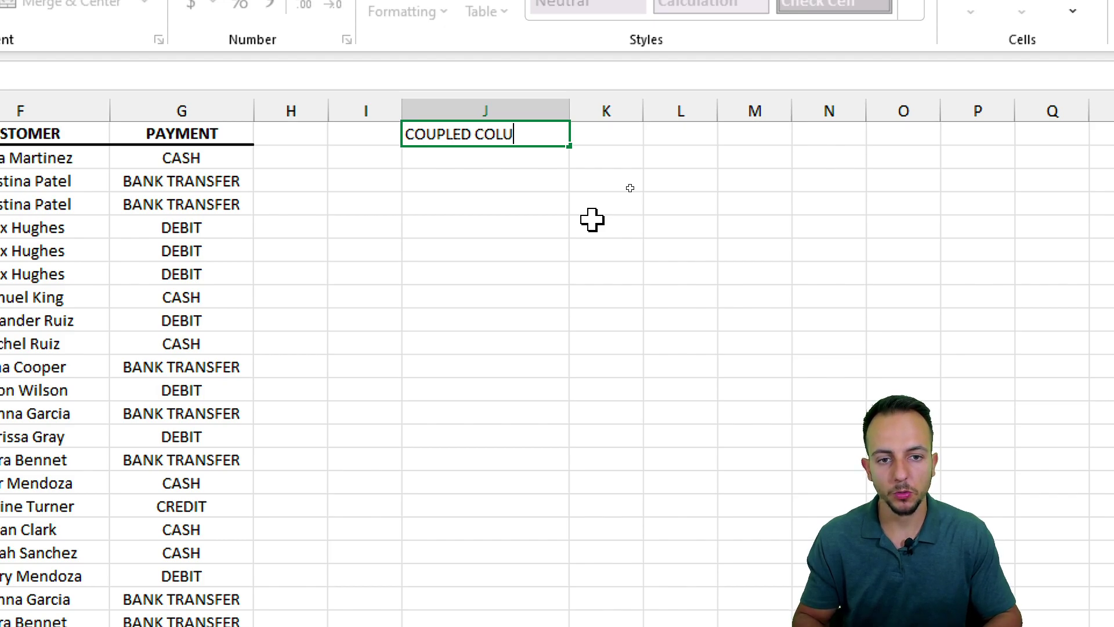
pyautogui.write('MNS')
pyautogui.press('Return')
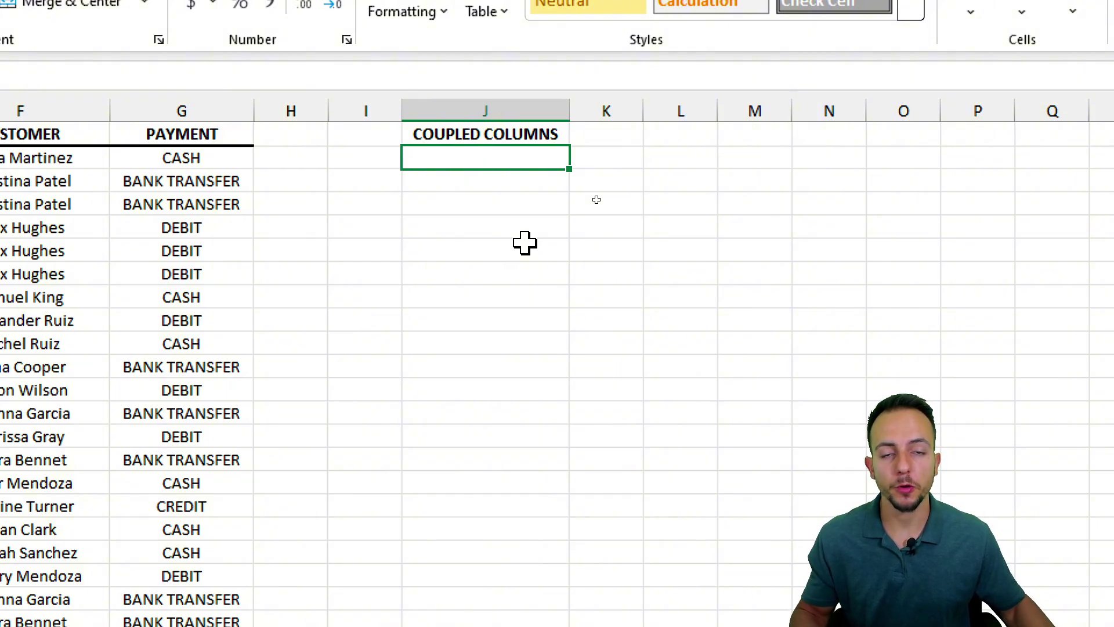
# Join the first row's ORDER and PRODUCT values in J2 with the formula =B2&C2
pyautogui.write('=')
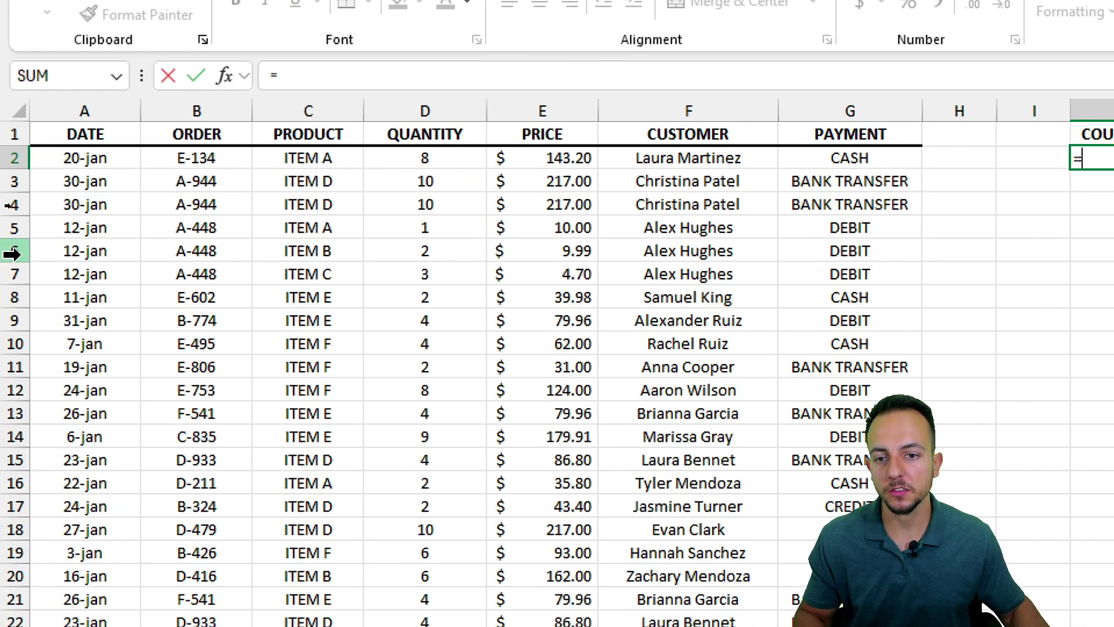
pyautogui.click(200, 165)
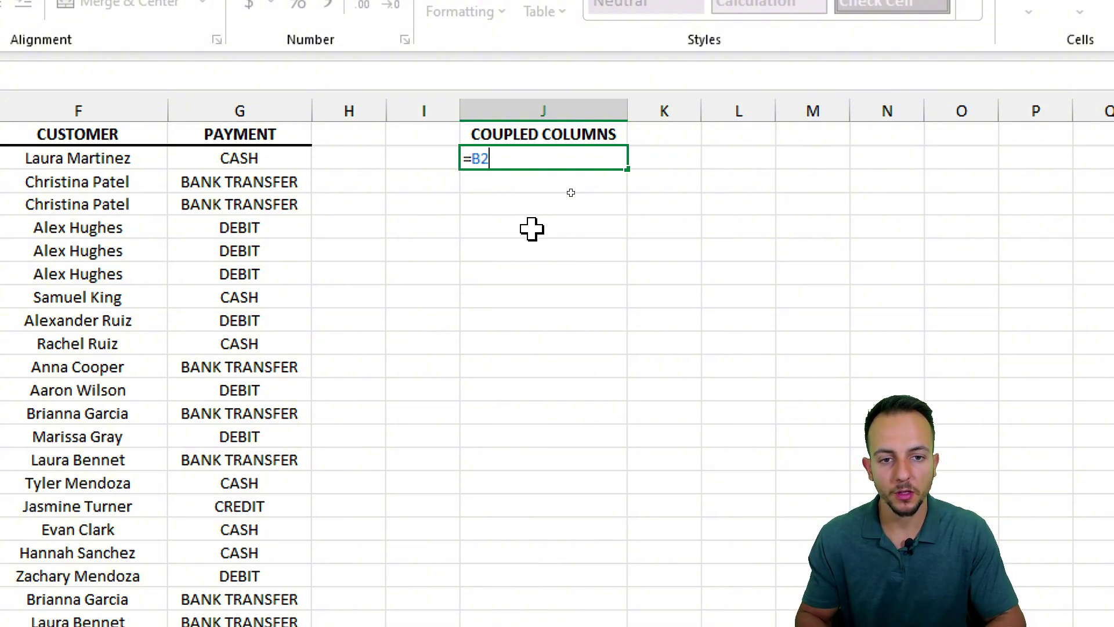
pyautogui.write('&')
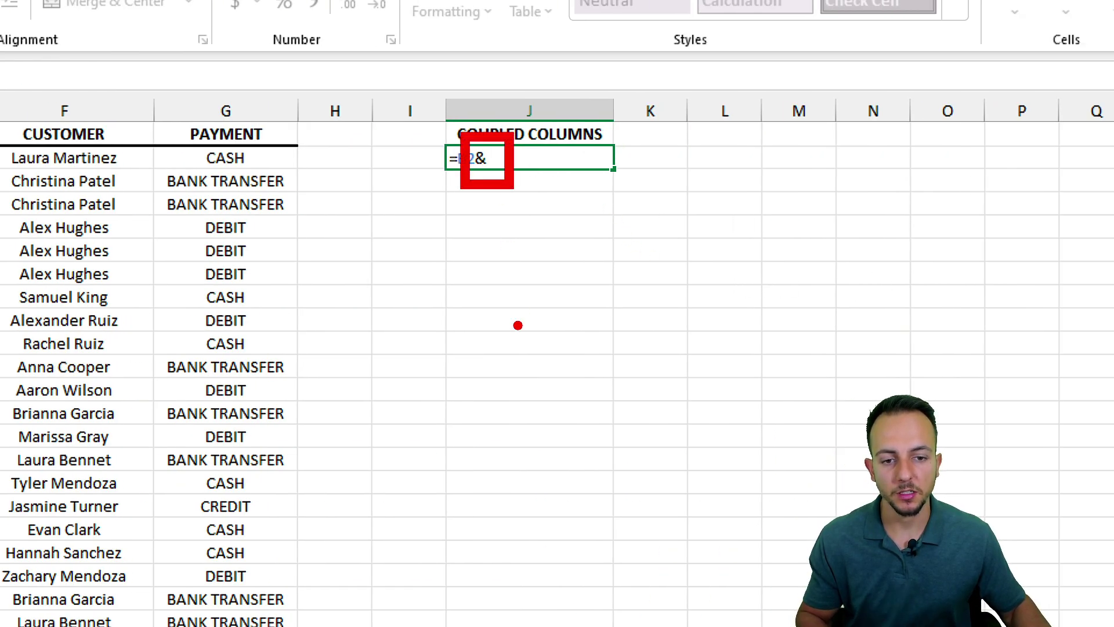
pyautogui.moveTo(521, 332); pyautogui.dragTo(585, 348)
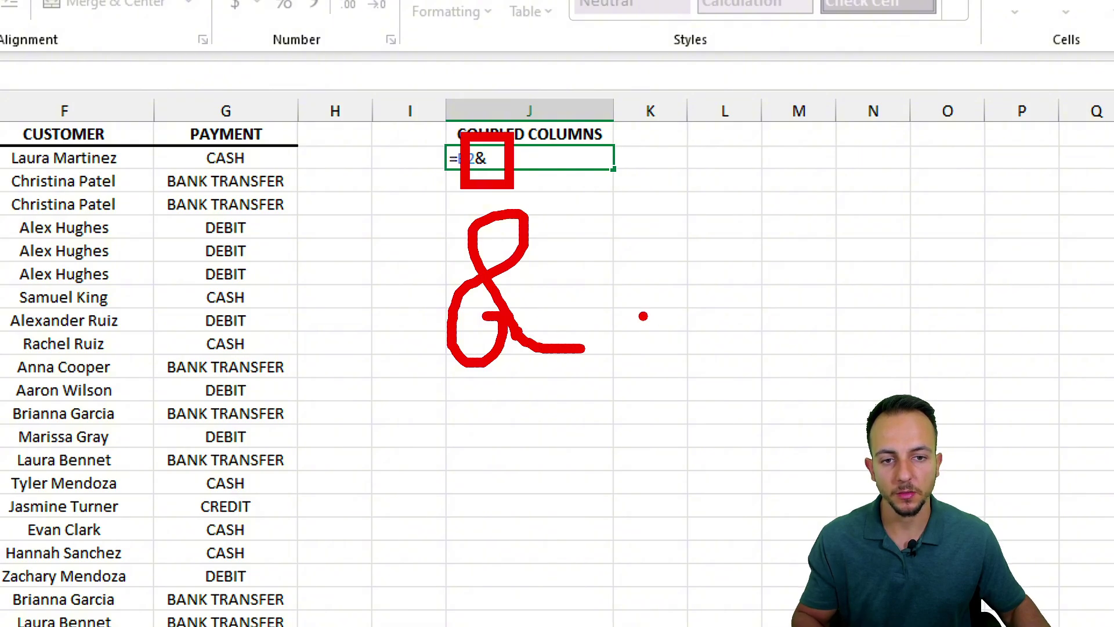
pyautogui.click(331, 165)
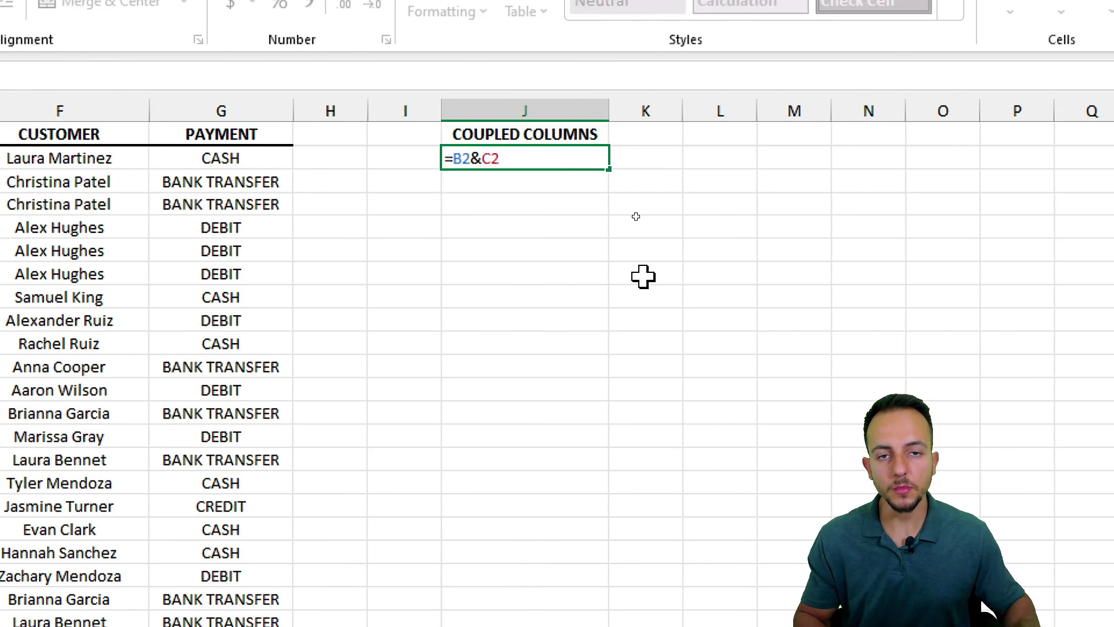
pyautogui.press('Return')
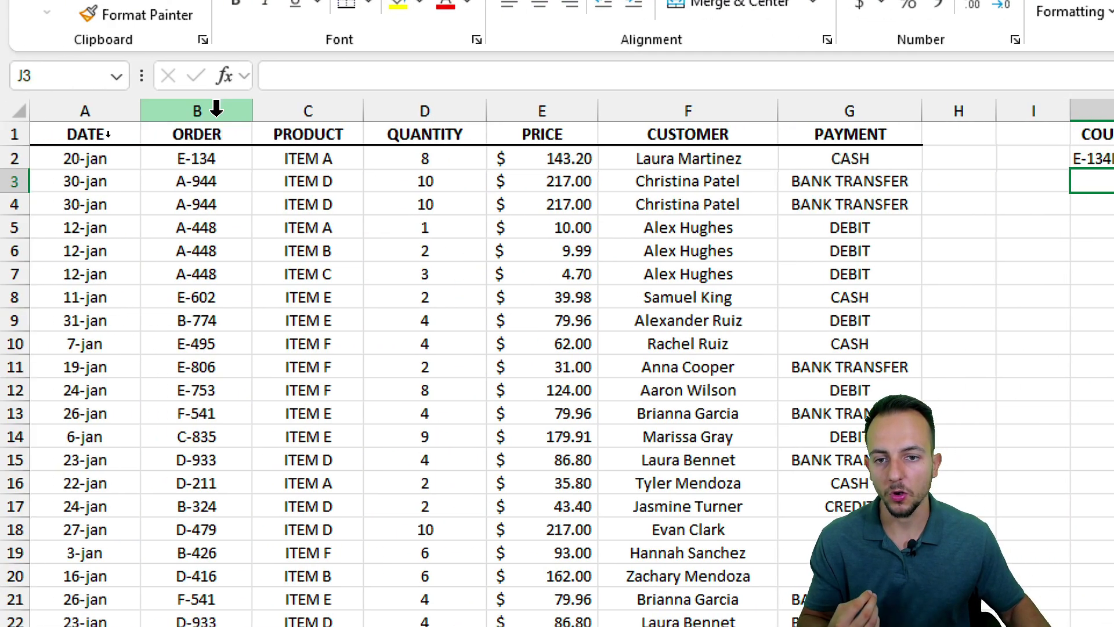
# Review the joining formula in J2 against the ORDER and PRODUCT columns, leaving it as it is
pyautogui.click(196, 110)
pyautogui.click(277, 110)
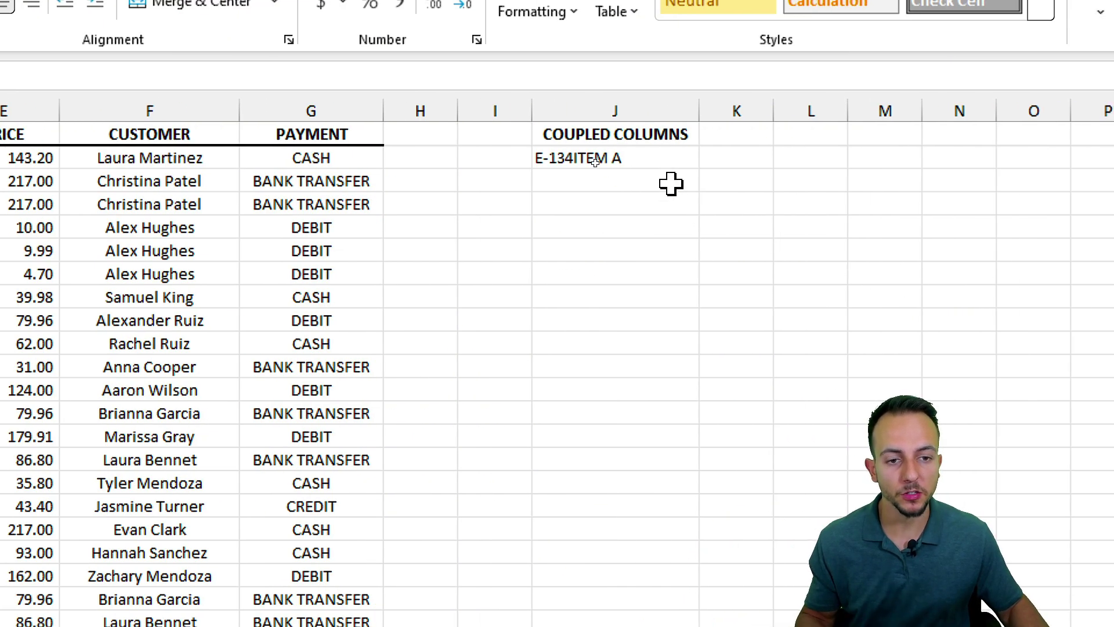
pyautogui.doubleClick(595, 162)
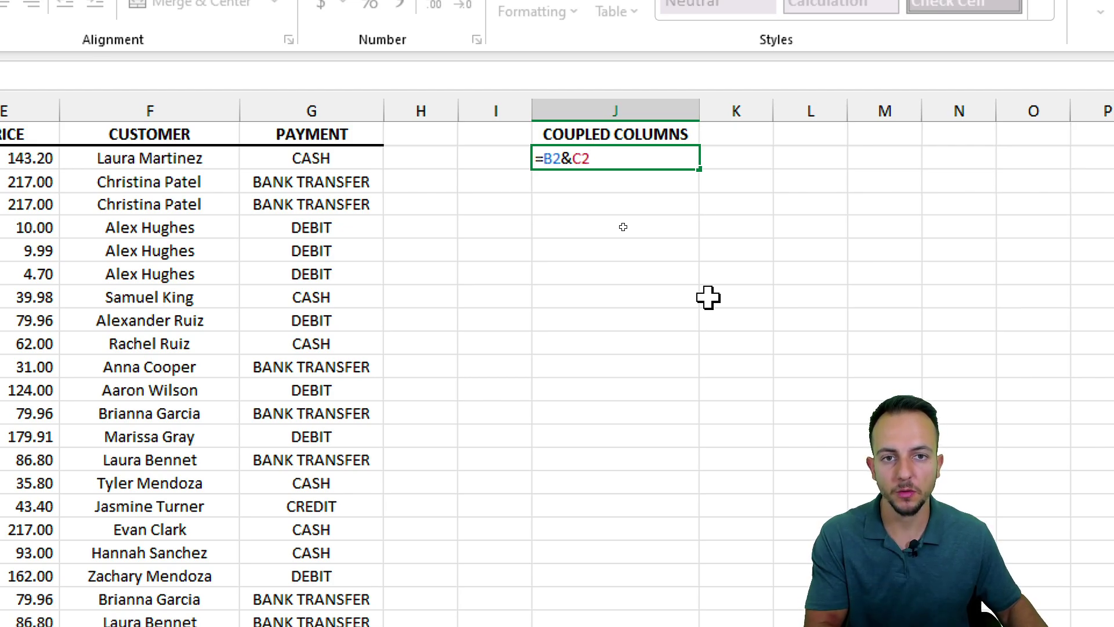
pyautogui.press('Escape')
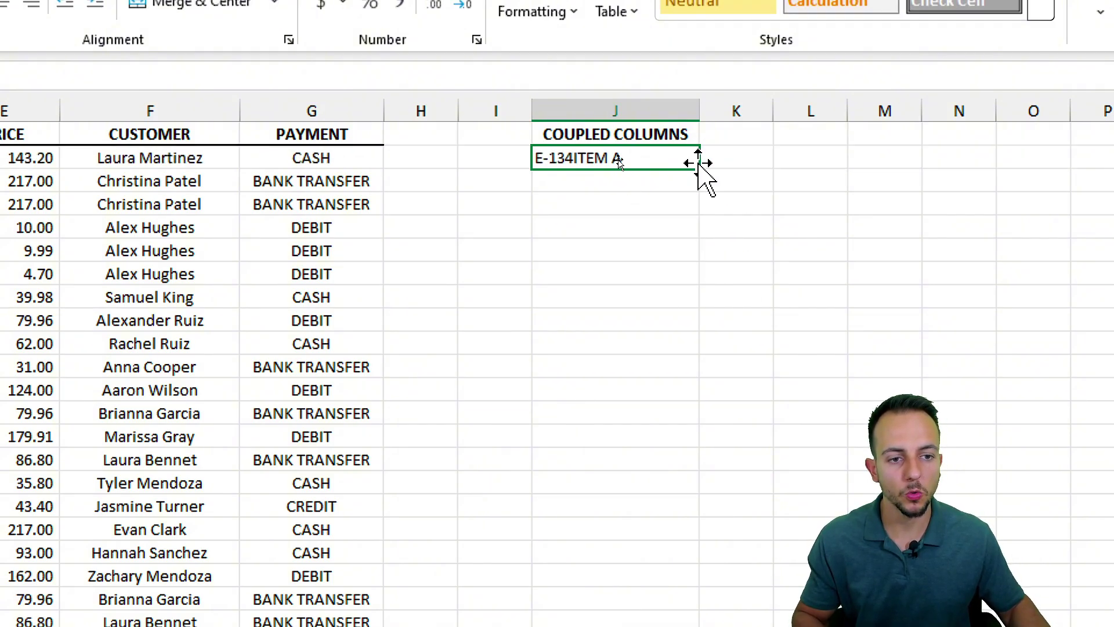
# Fill the J2 formula down the COUPLED COLUMNS column to the last row of the list
pyautogui.moveTo(699, 168); pyautogui.dragTo(702, 626)
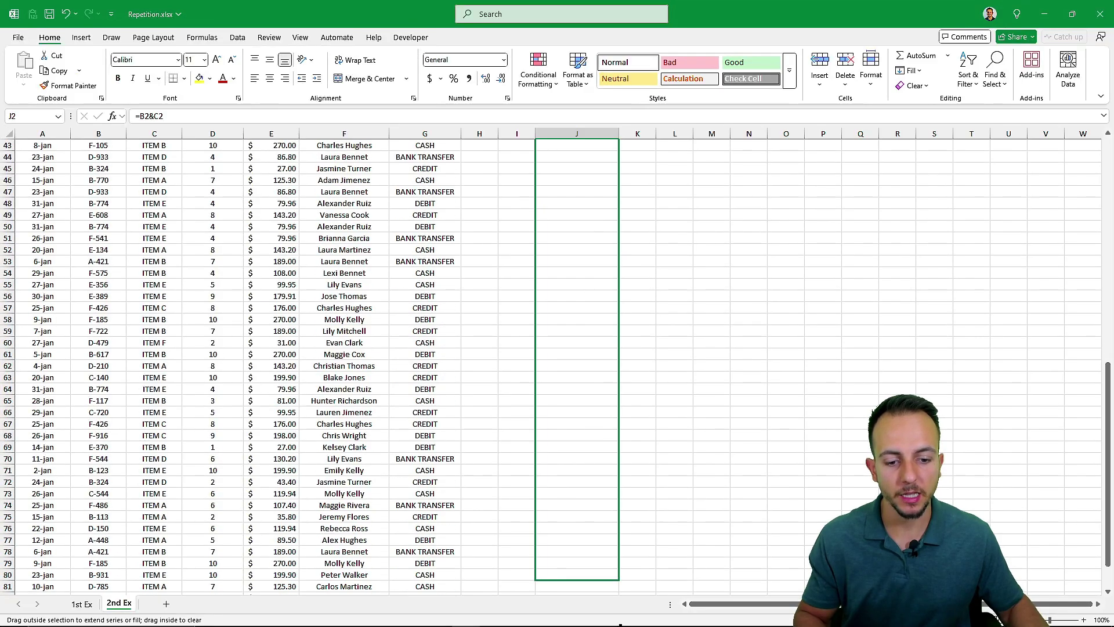
pyautogui.moveTo(581, 595); pyautogui.dragTo(600, 556)
pyautogui.click(580, 366)
pyautogui.scroll(16, 592, 261)
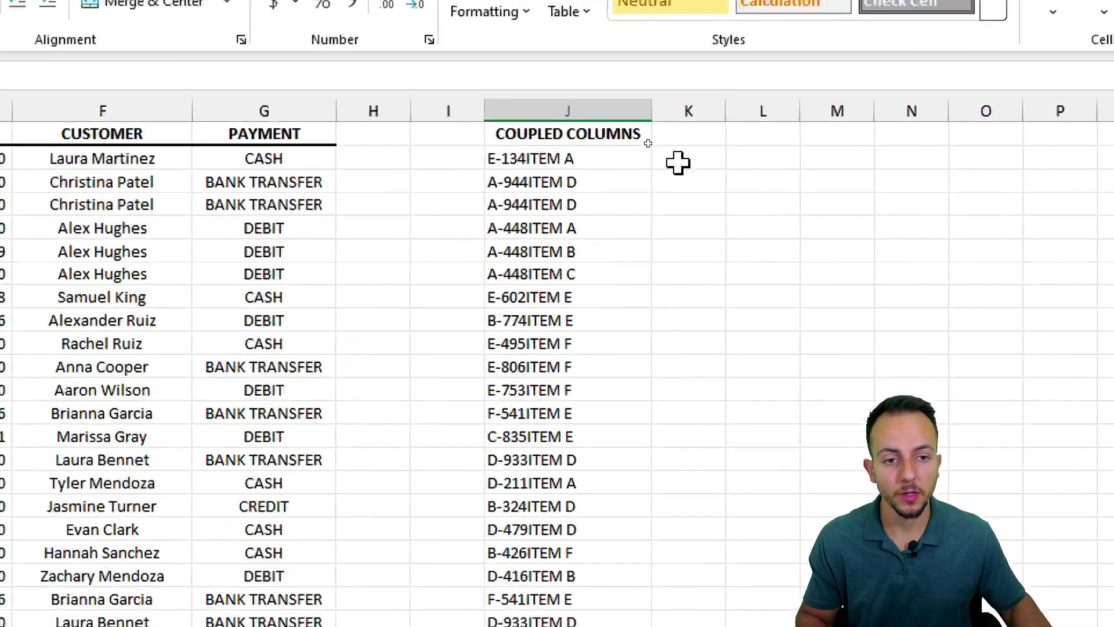
# Widen column K and enter the heading COUNT in K1
pyautogui.click(647, 134)
pyautogui.moveTo(656, 135); pyautogui.dragTo(678, 134)
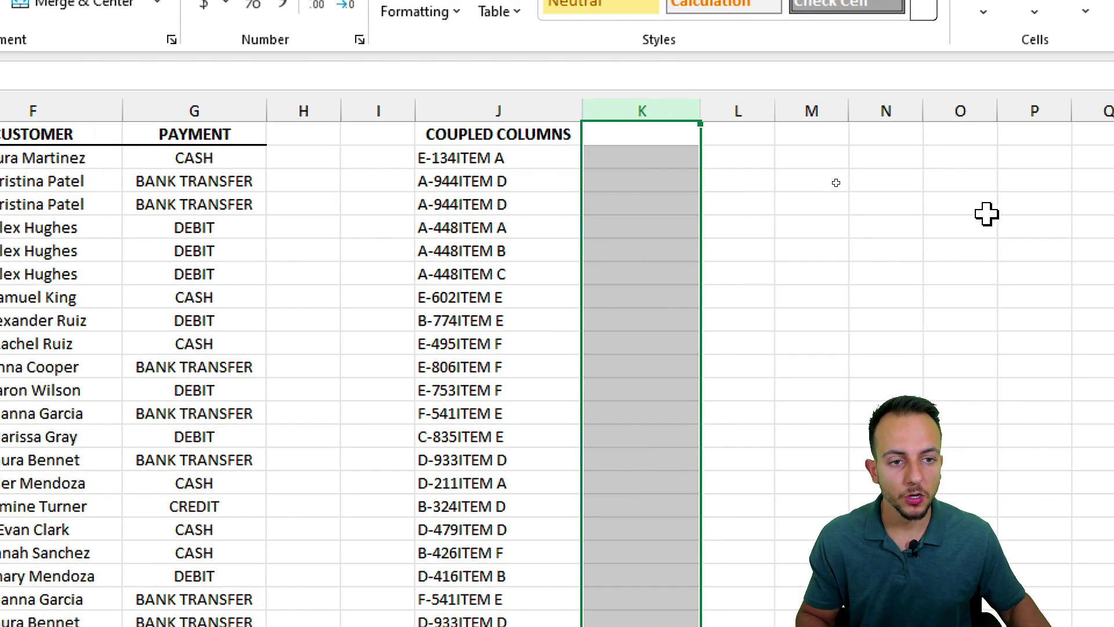
pyautogui.click(657, 136)
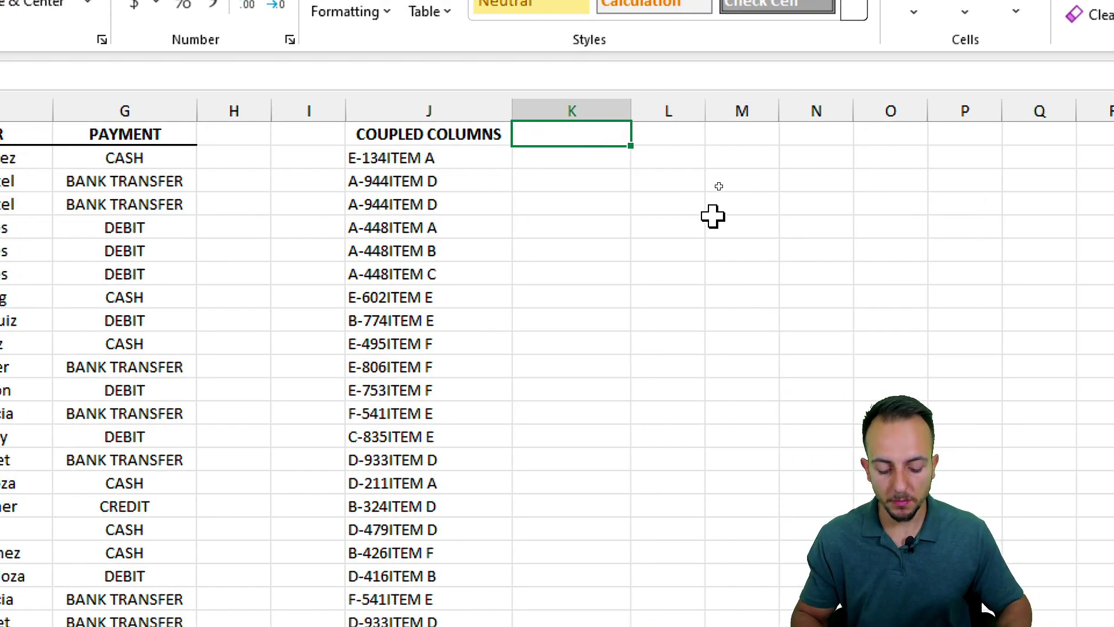
pyautogui.write('COUNT')
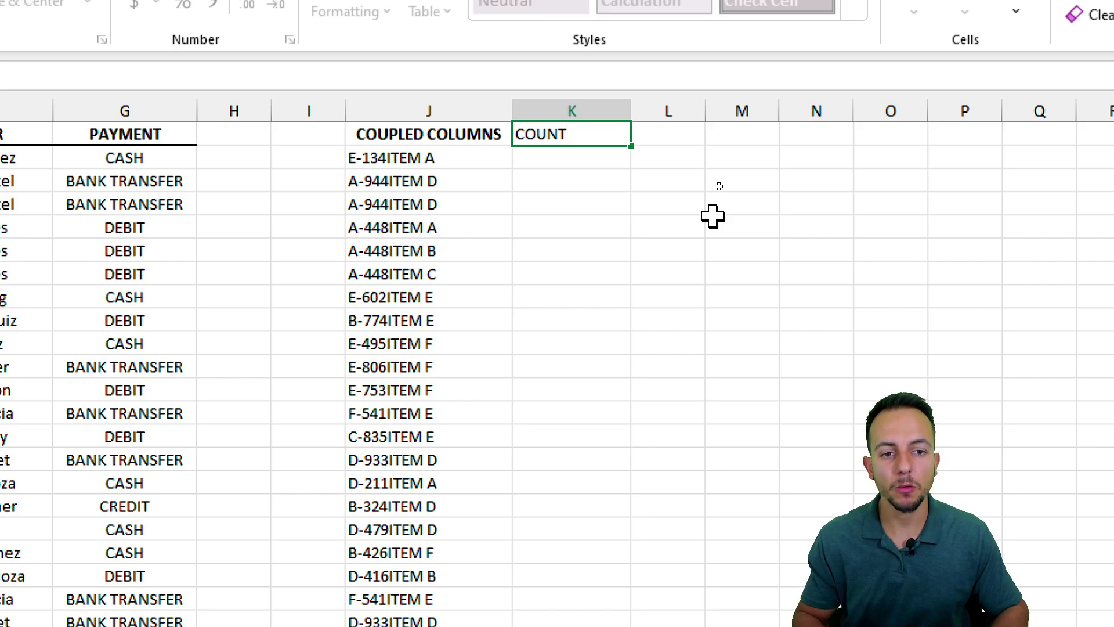
pyautogui.press('Return')
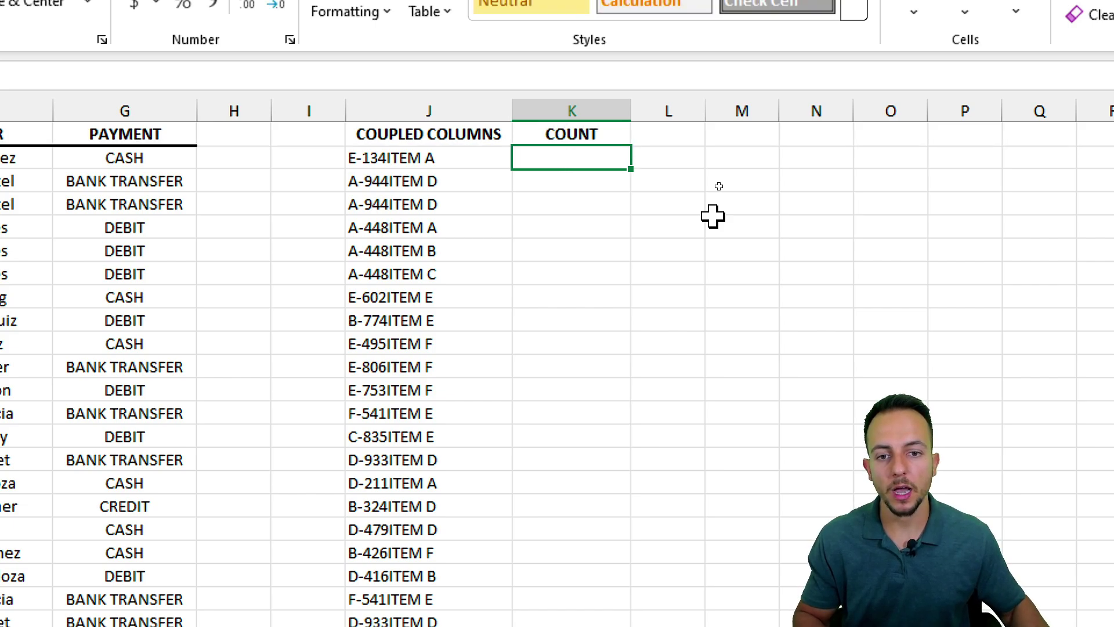
# Look over the joined entries in the COUPLED COLUMNS column
pyautogui.moveTo(335, 140)
pyautogui.mouseDown()
pyautogui.moveTo(455, 398)
pyautogui.moveTo(457, 624)
pyautogui.mouseUp()
pyautogui.moveTo(481, 227); pyautogui.dragTo(481, 319)
pyautogui.moveTo(503, 434); pyautogui.dragTo(504, 293)
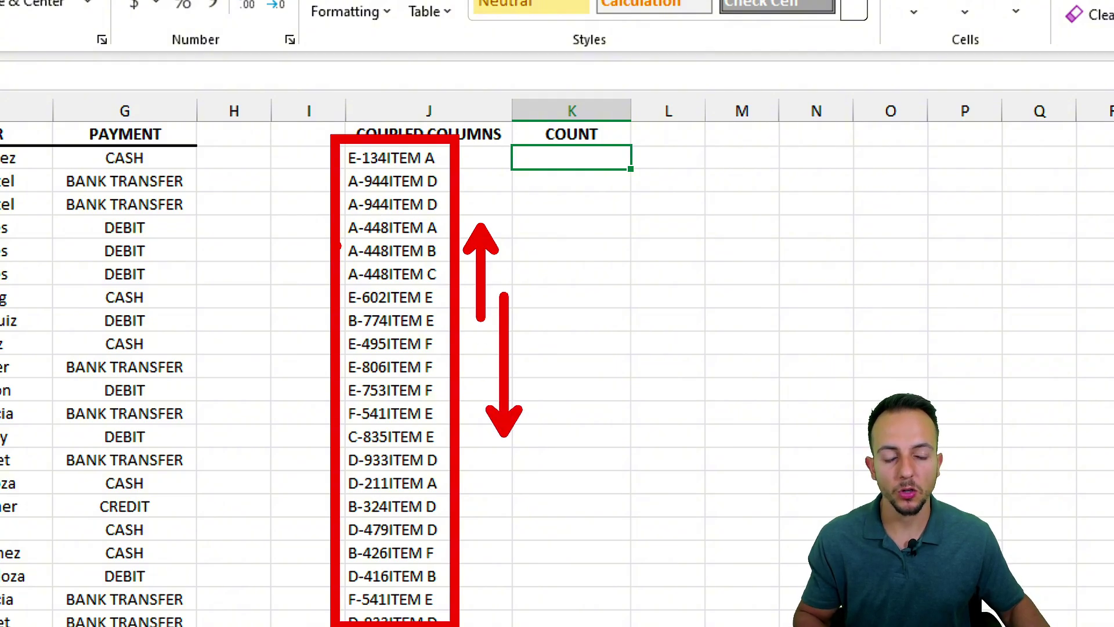
pyautogui.press('Escape')
# Count how often the joined entry in J2 occurs in column J with a COUNTIF formula in K2
pyautogui.write('=CO')
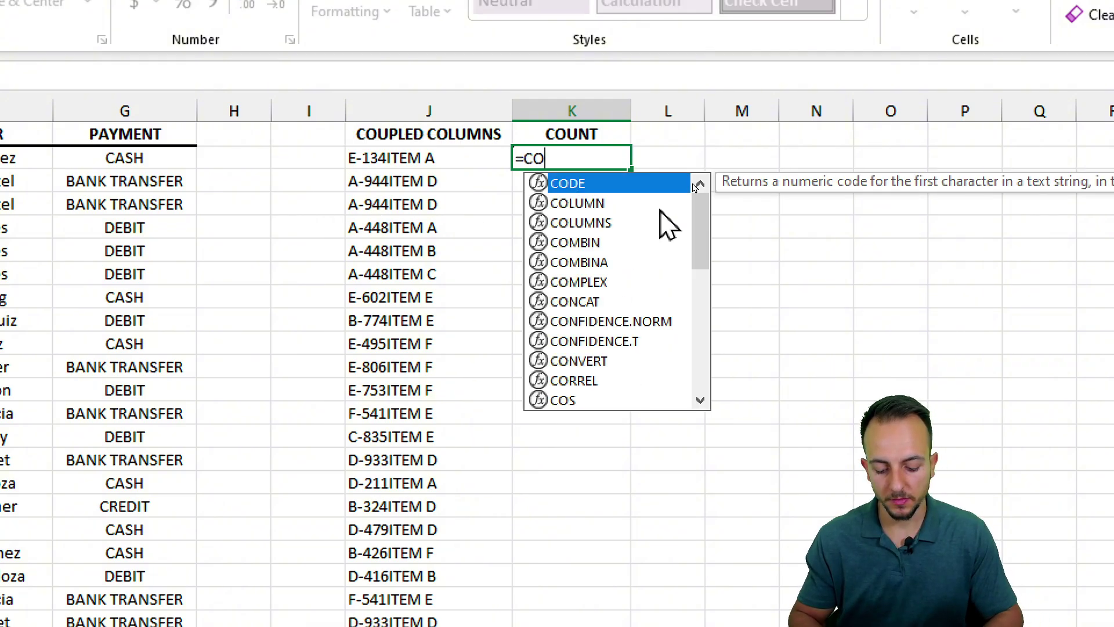
pyautogui.write('UNT')
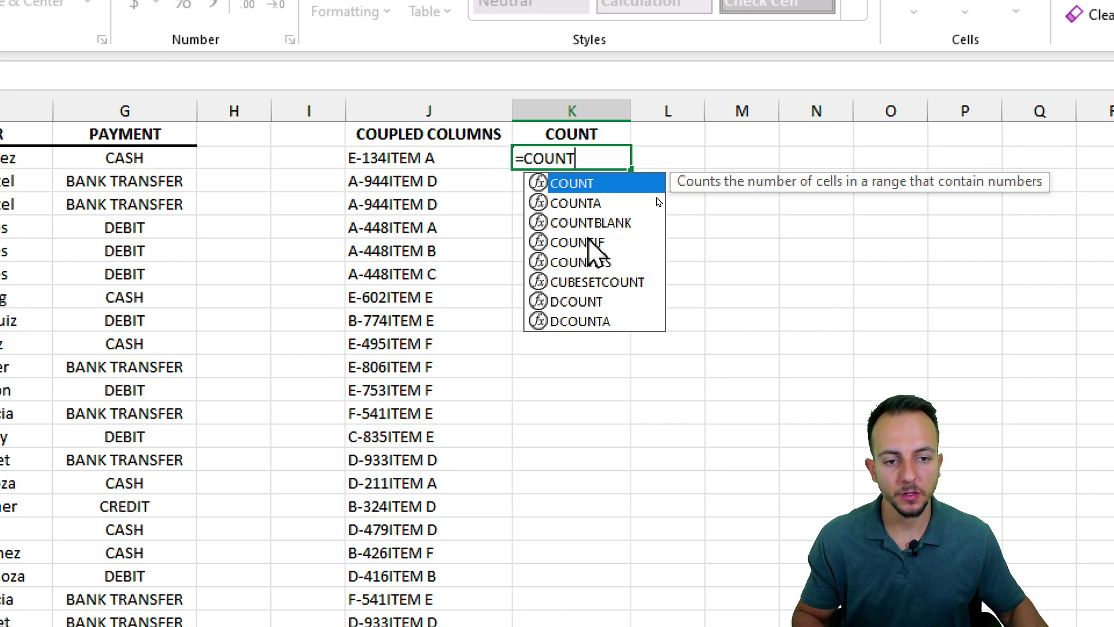
pyautogui.click(614, 243)
pyautogui.doubleClick(614, 243)
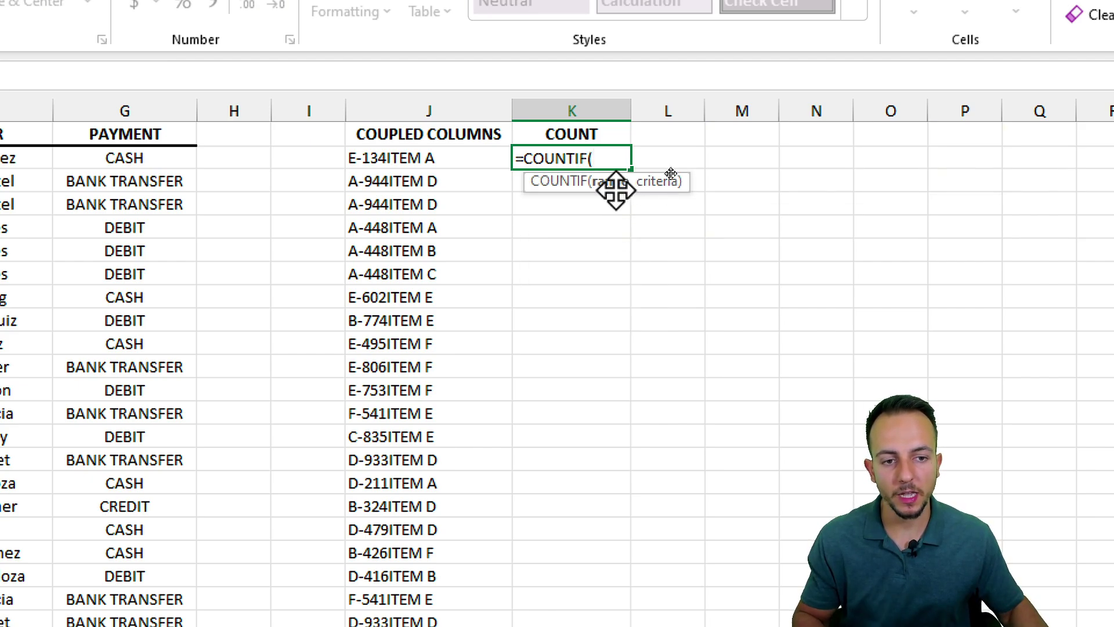
pyautogui.click(428, 108)
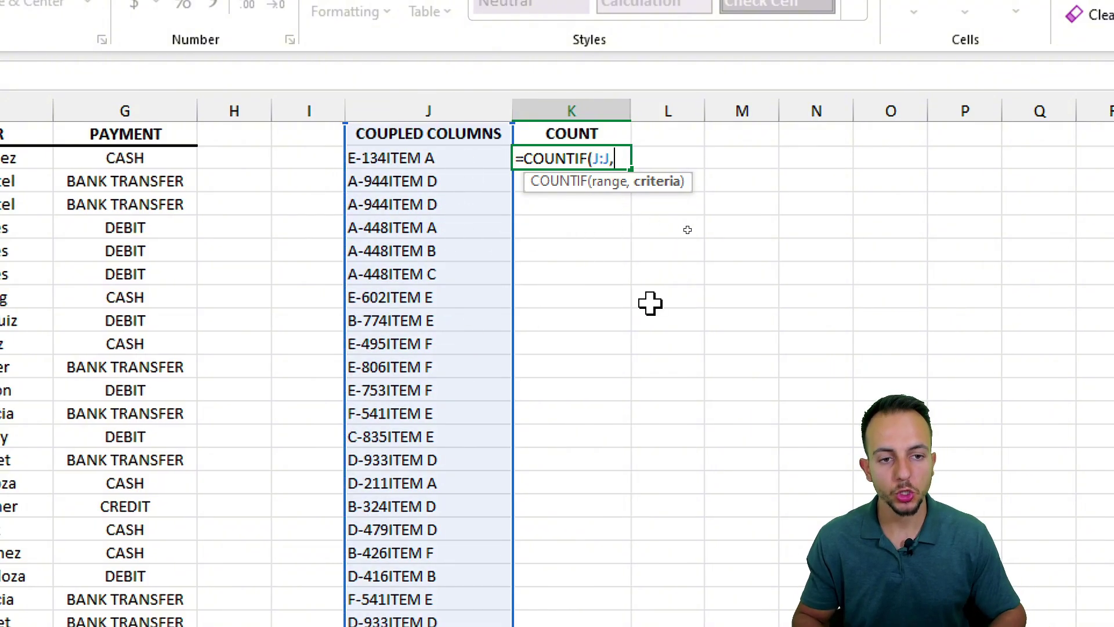
pyautogui.write(',')
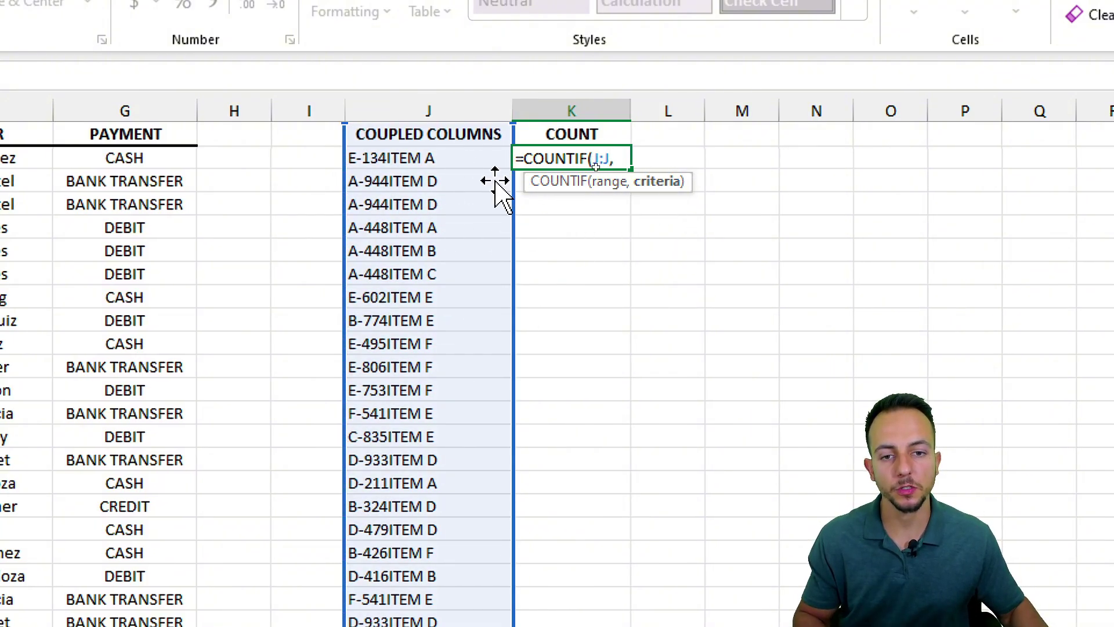
pyautogui.click(438, 157)
pyautogui.press('Return')
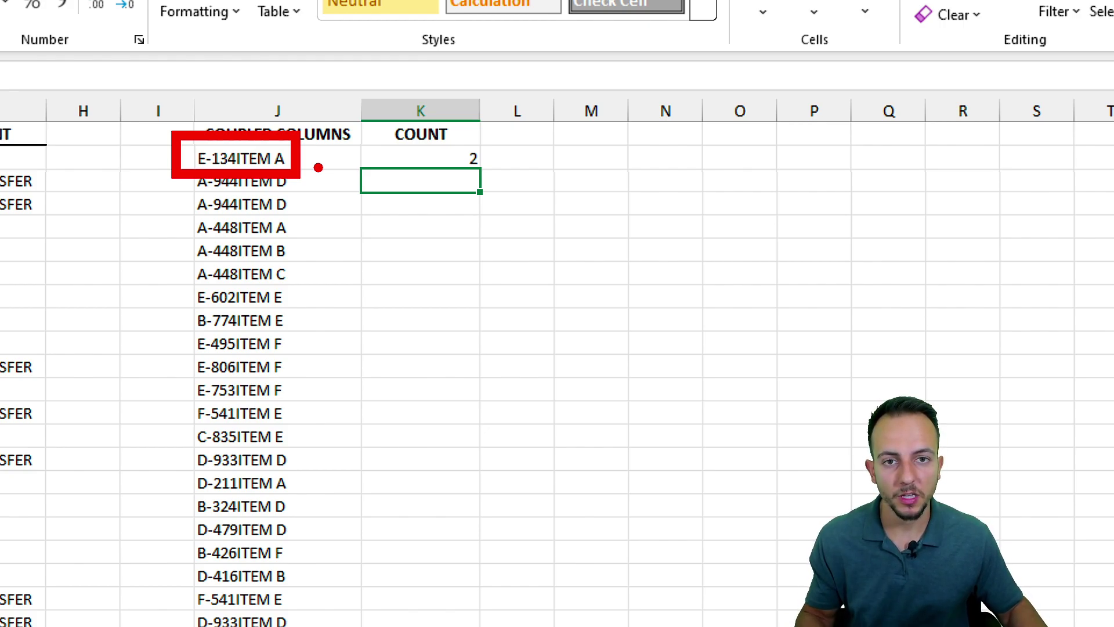
pyautogui.moveTo(425, 140)
pyautogui.mouseDown()
pyautogui.moveTo(490, 179)
pyautogui.moveTo(455, 142)
pyautogui.moveTo(464, 145)
pyautogui.mouseUp()
pyautogui.press('Escape')
# Fill the COUNTIF formula in K2 down the COUNT column for all rows of the list
pyautogui.press('Up')
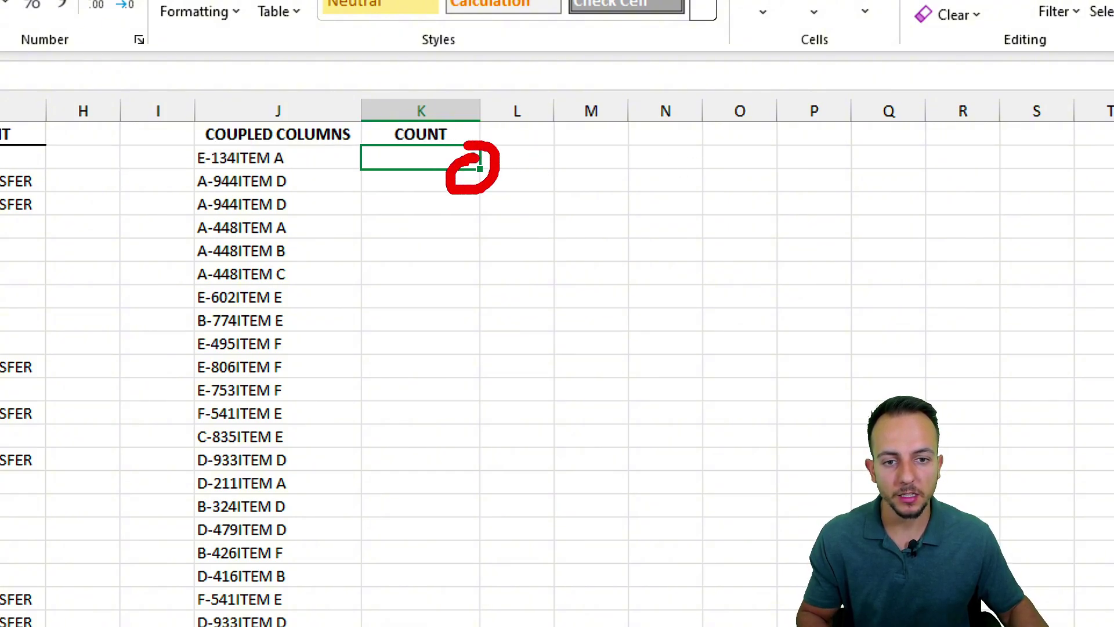
pyautogui.moveTo(504, 194); pyautogui.dragTo(577, 241)
pyautogui.moveTo(556, 201); pyautogui.dragTo(604, 268)
pyautogui.moveTo(604, 202); pyautogui.dragTo(566, 264)
pyautogui.press('Escape')
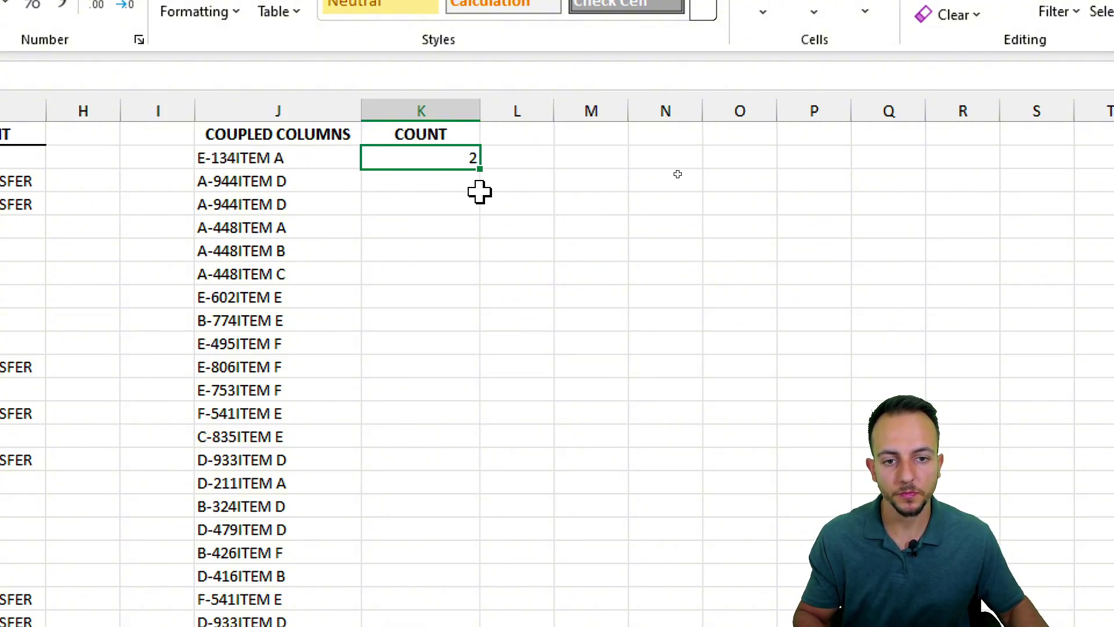
pyautogui.doubleClick(481, 173)
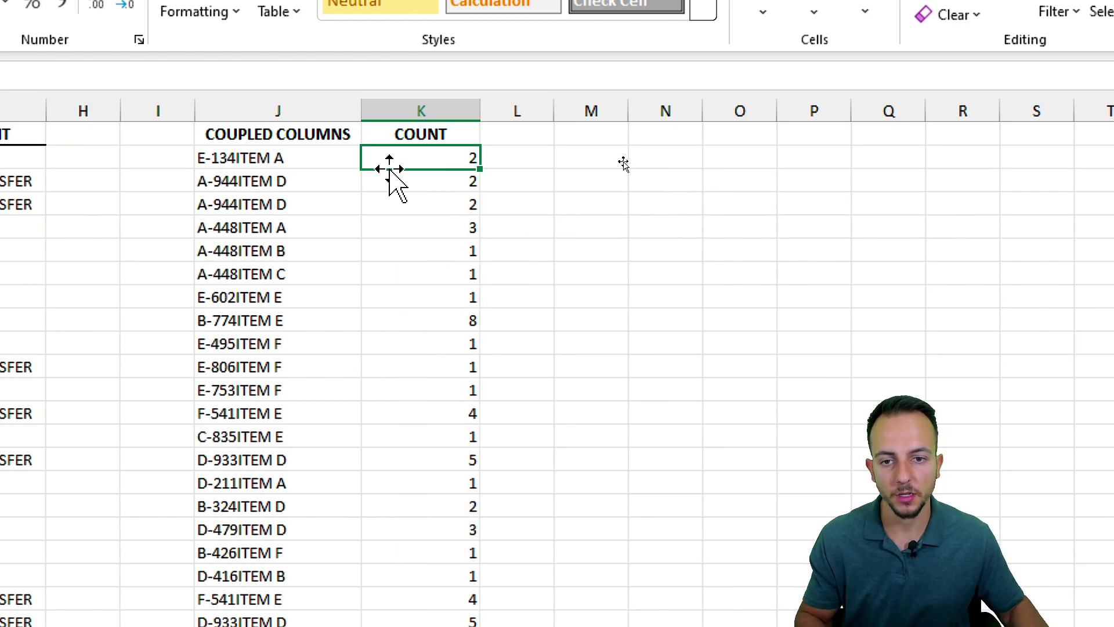
# Add filters to the COUPLED COLUMNS and COUNT columns, J and K
pyautogui.click(298, 111)
pyautogui.hotkey('shift', 'Right')
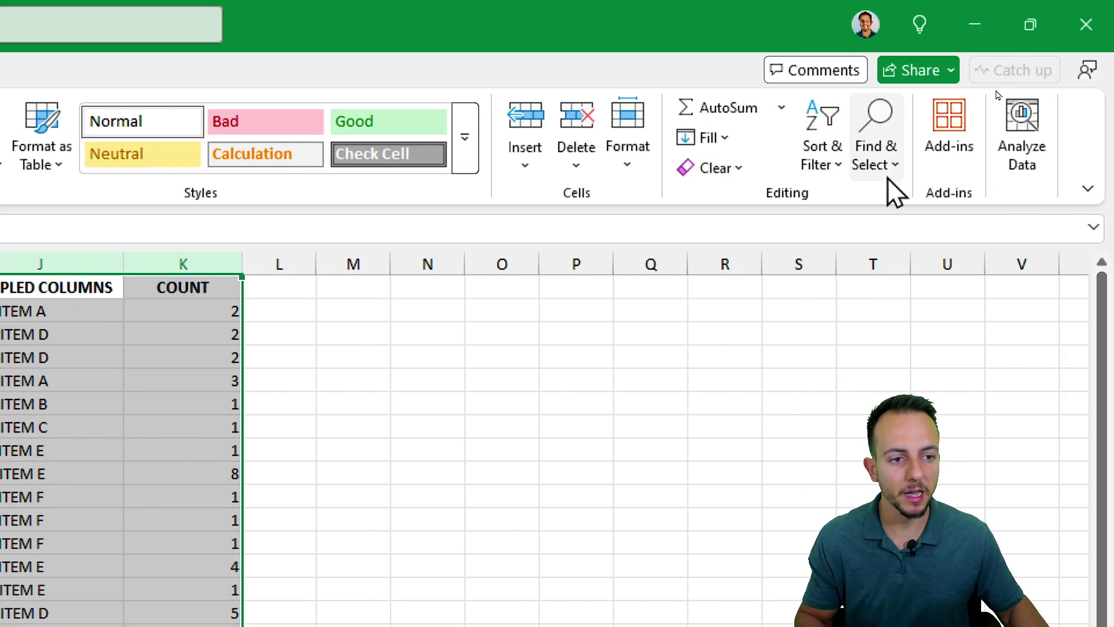
pyautogui.click(1060, 157)
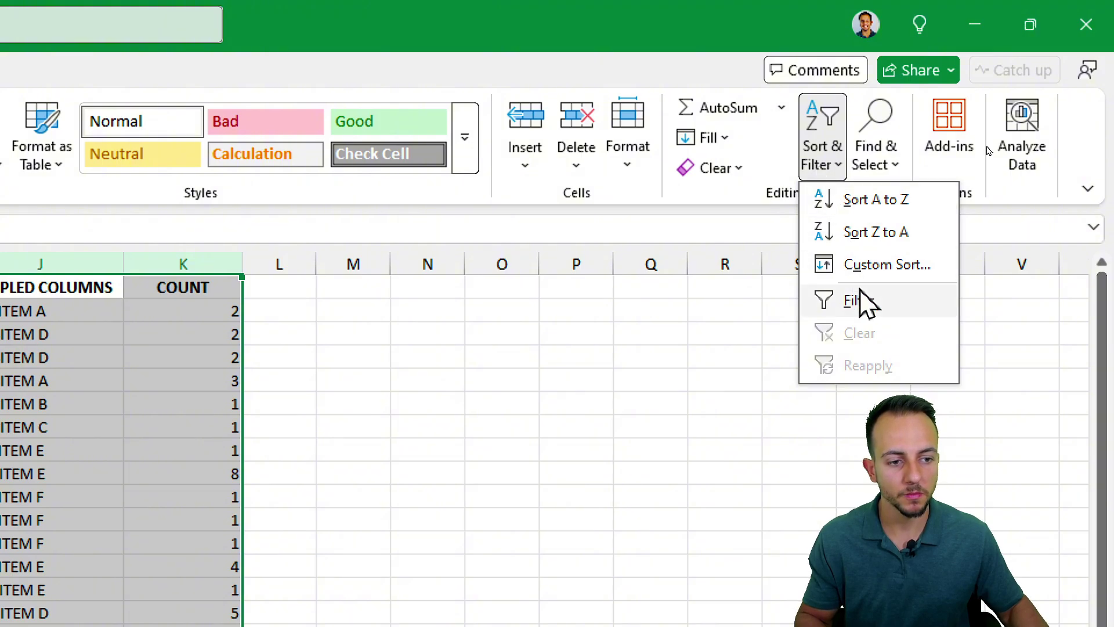
pyautogui.click(1103, 300)
pyautogui.click(151, 451)
# Filter the COUNT column to show only the value 2 and look over the listed joined entries
pyautogui.click(382, 287)
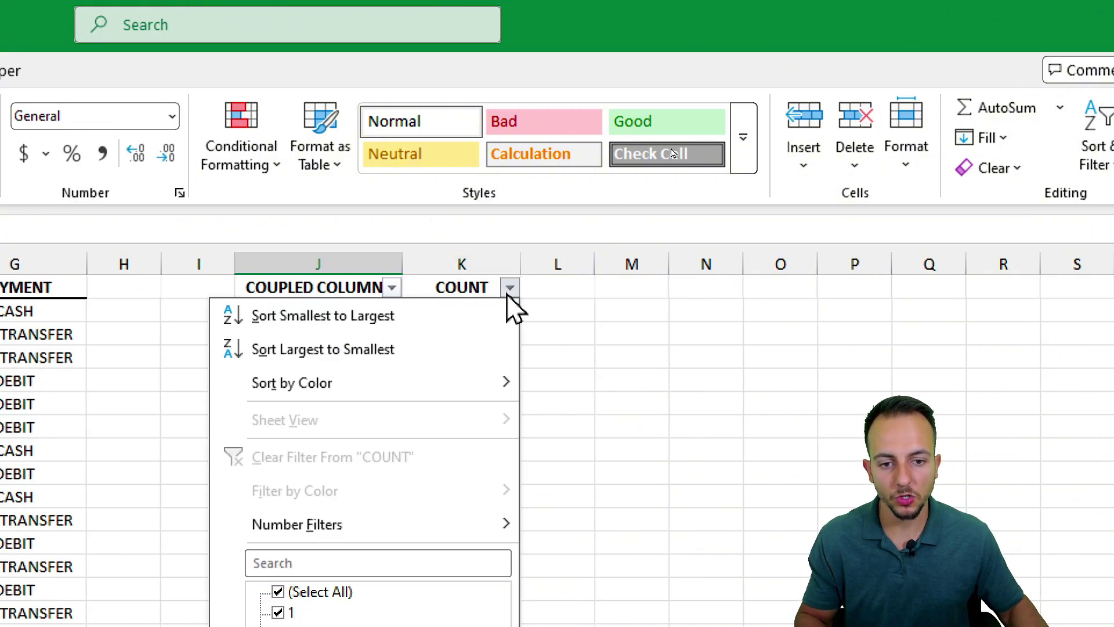
pyautogui.click(326, 392)
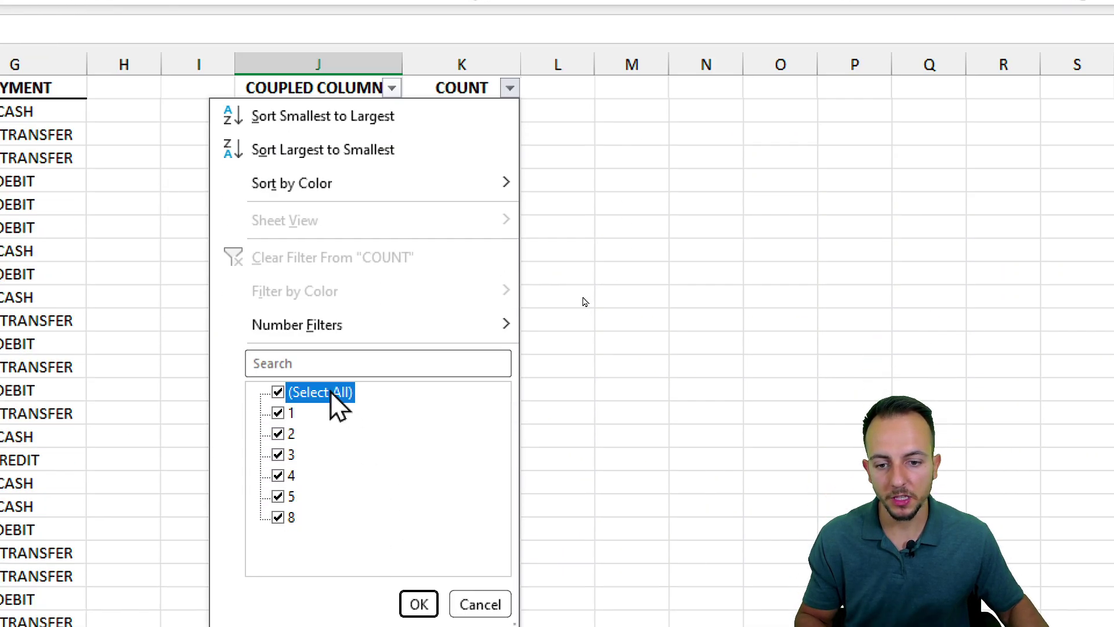
pyautogui.click(289, 435)
pyautogui.click(419, 604)
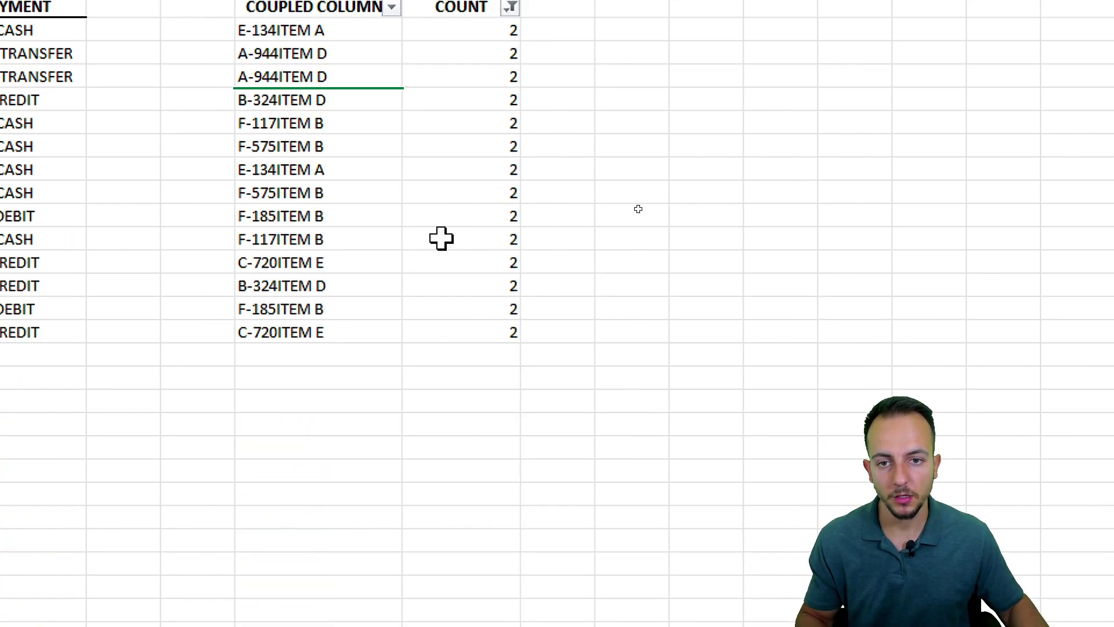
pyautogui.moveTo(317, 188); pyautogui.dragTo(331, 490)
pyautogui.click(322, 467)
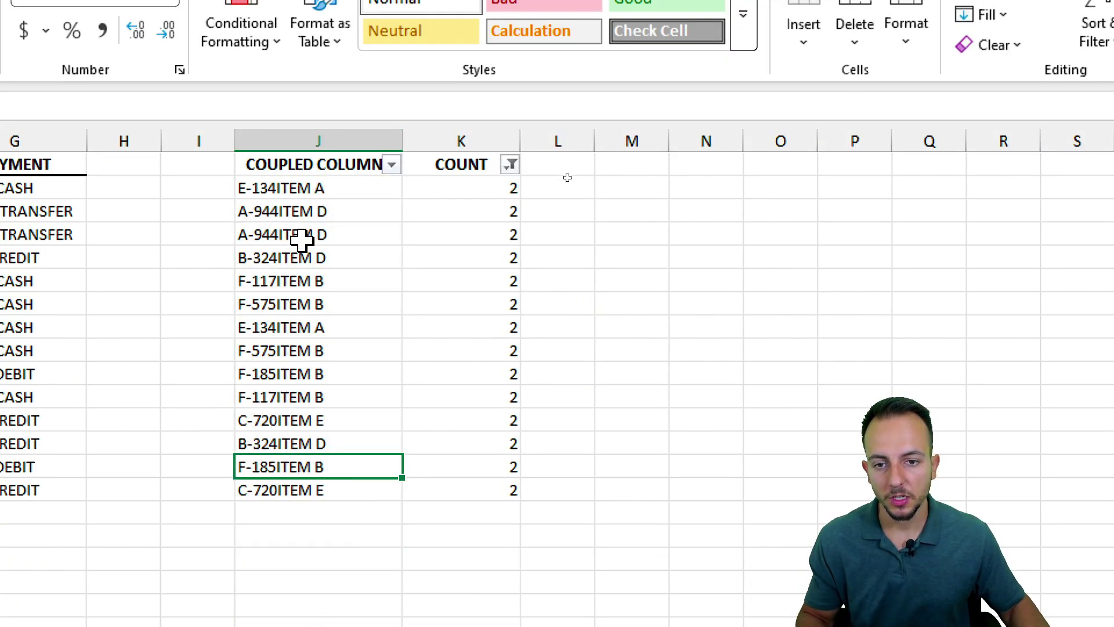
# Filter the COUPLED COLUMNS column to show only the entry A-944ITEM D
pyautogui.click(340, 164)
pyautogui.click(391, 165)
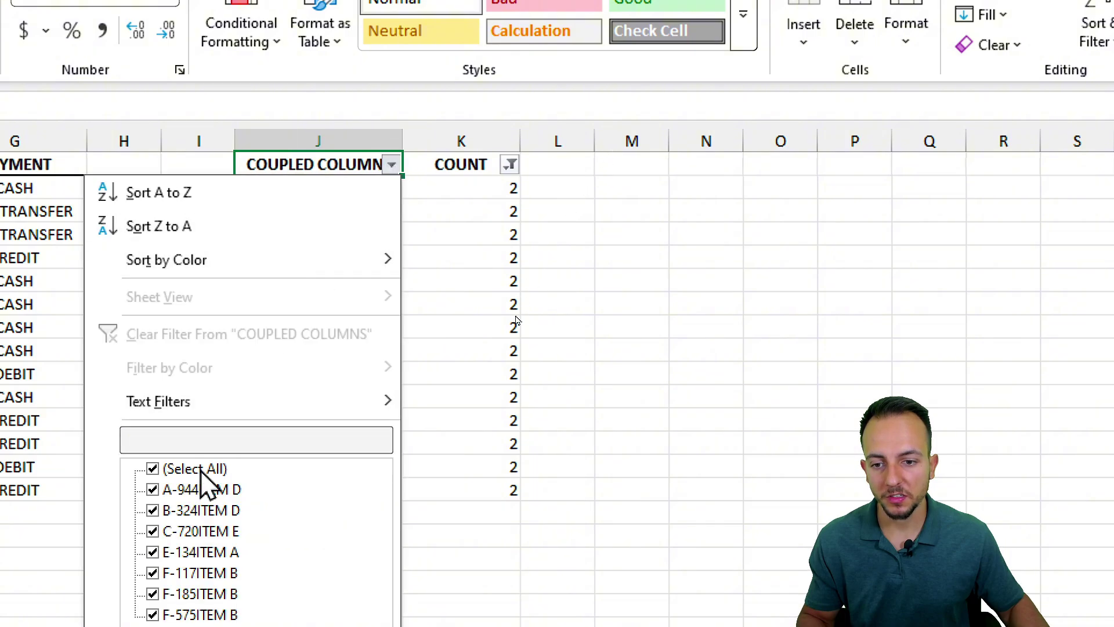
pyautogui.click(195, 282)
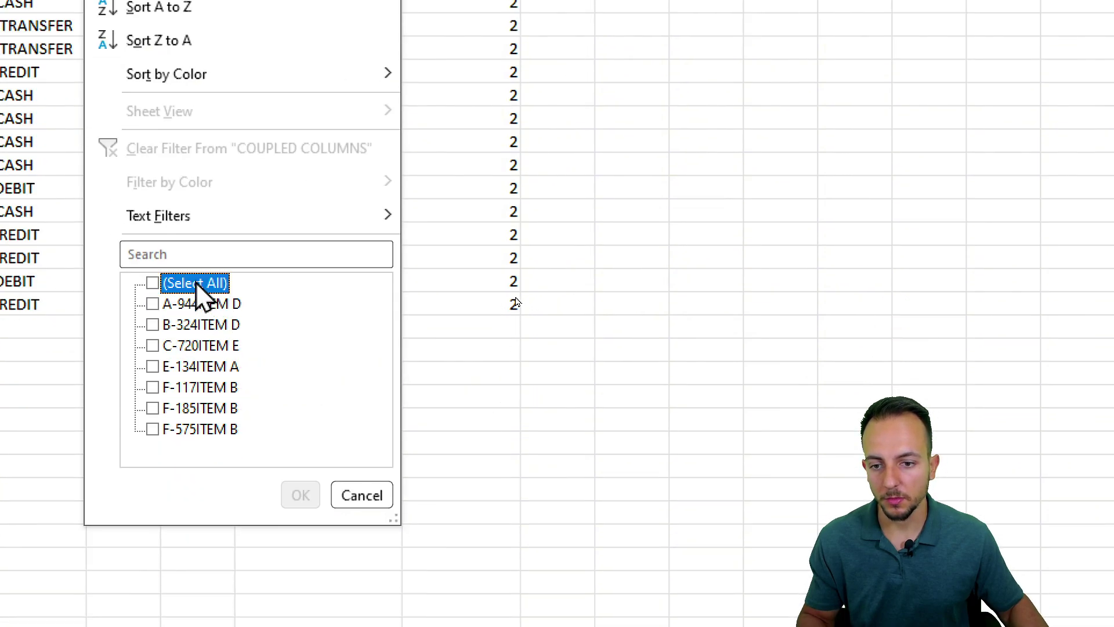
pyautogui.click(189, 304)
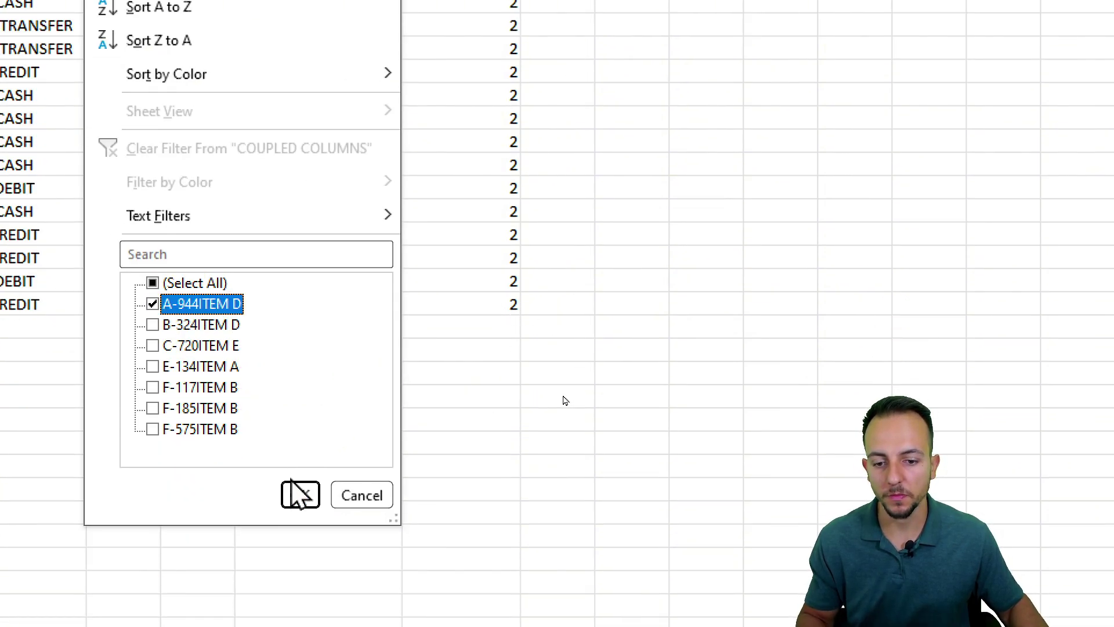
pyautogui.click(300, 494)
# Compare the two A-944ITEM D records across all table columns and check the row options for the repeated record in row 4
pyautogui.click(350, 199)
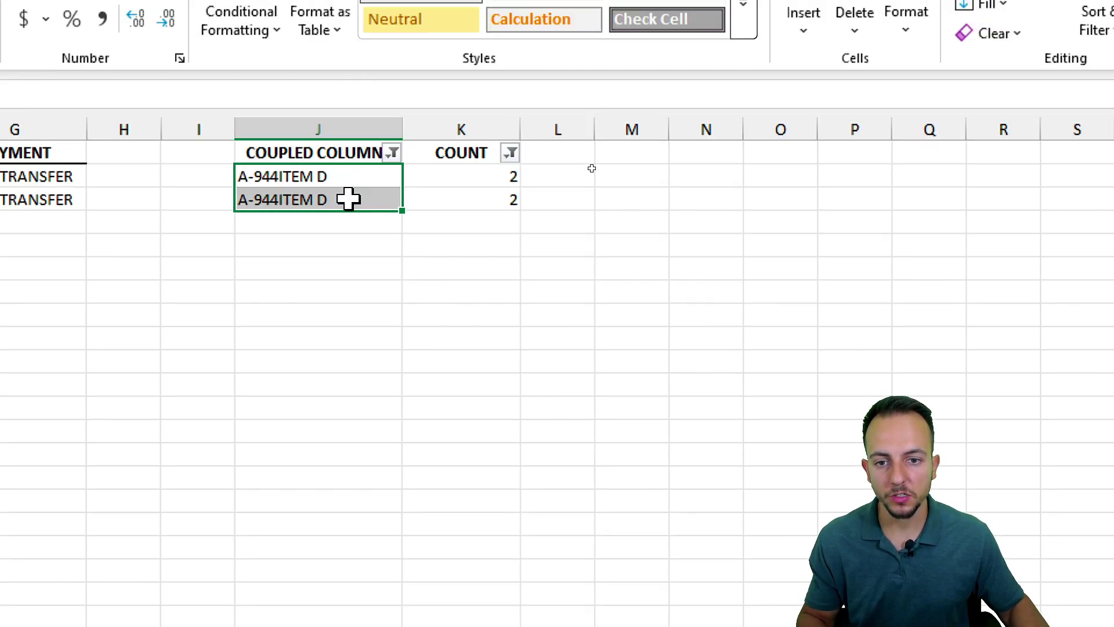
pyautogui.click(325, 248)
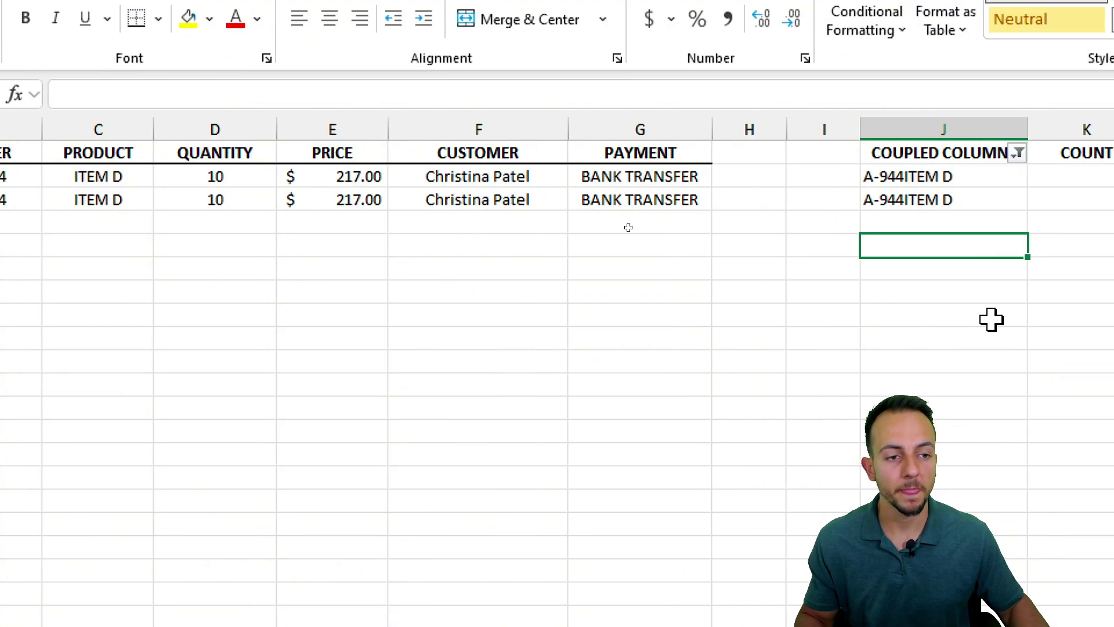
pyautogui.click(481, 202)
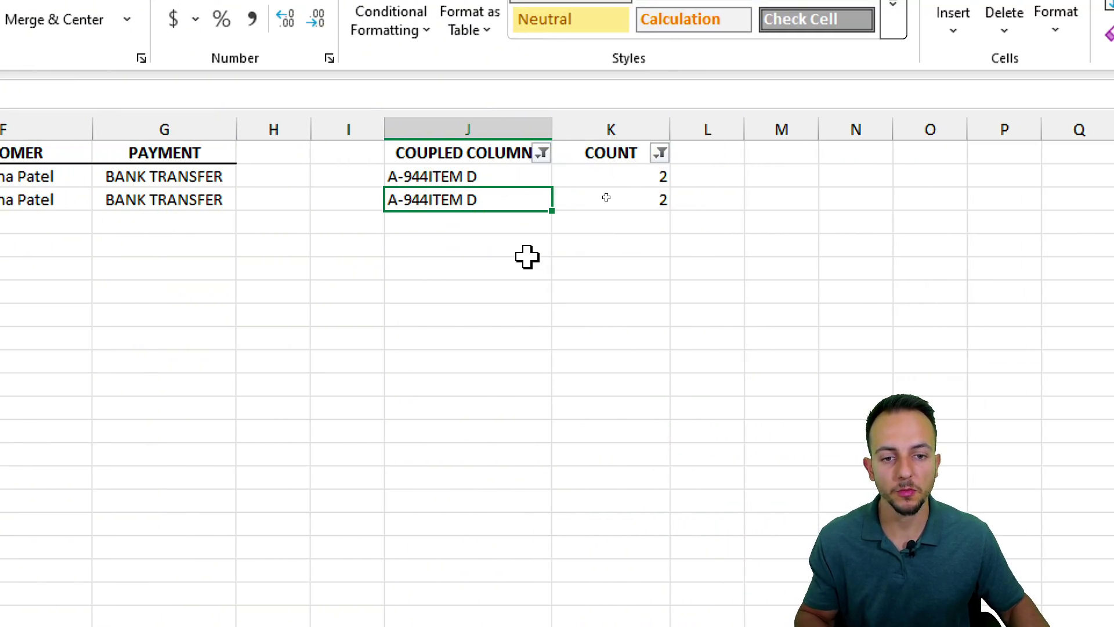
pyautogui.hotkey('shift', 'space')
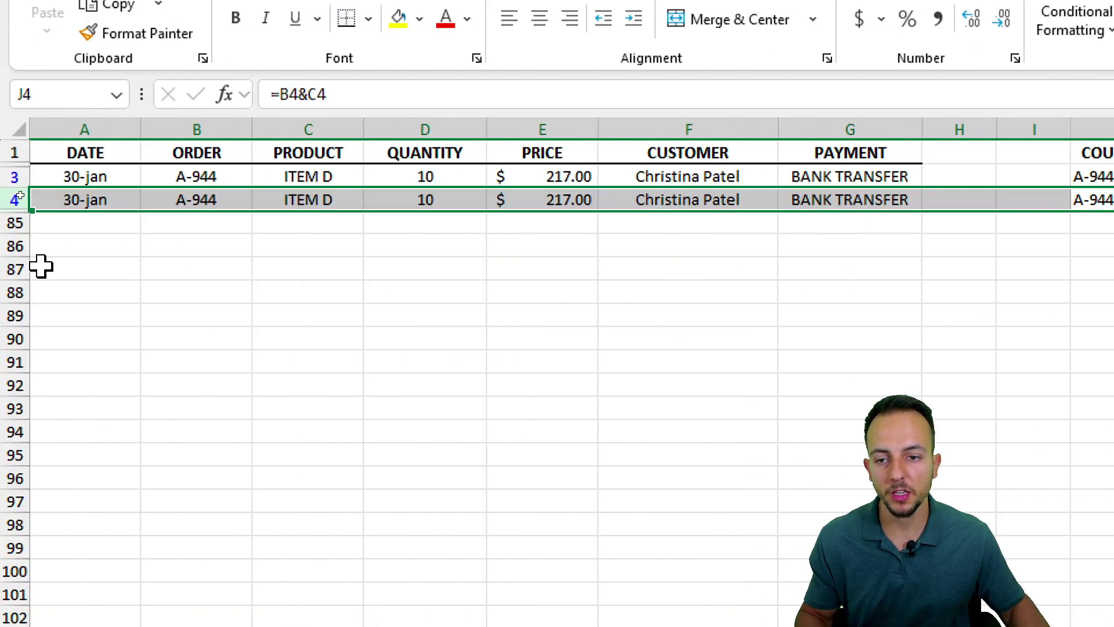
pyautogui.click(55, 173)
pyautogui.rightClick(24, 201)
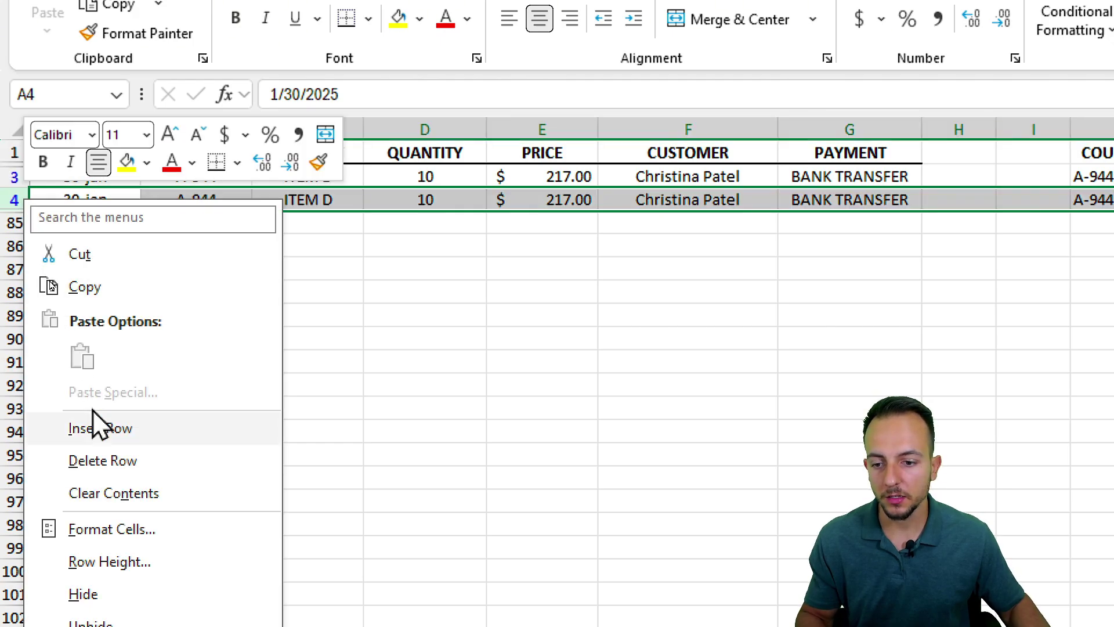
pyautogui.click(502, 384)
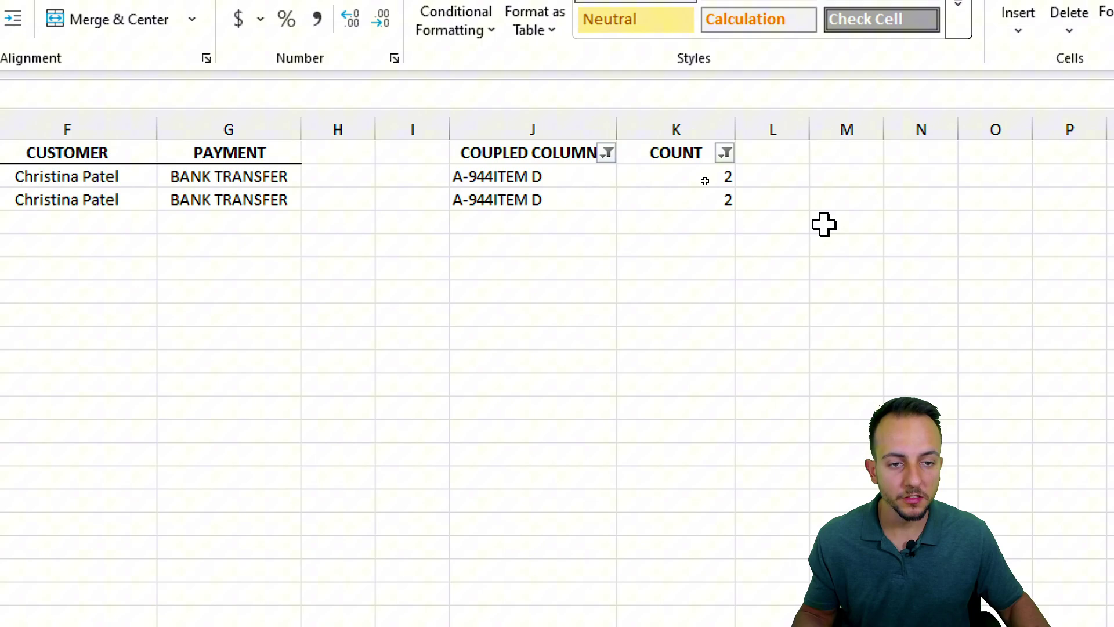
# Remove the filters from the COUPLED COLUMNS and COUNT columns and switch to the 1st Ex sheet
pyautogui.click(549, 152)
pyautogui.click(911, 115)
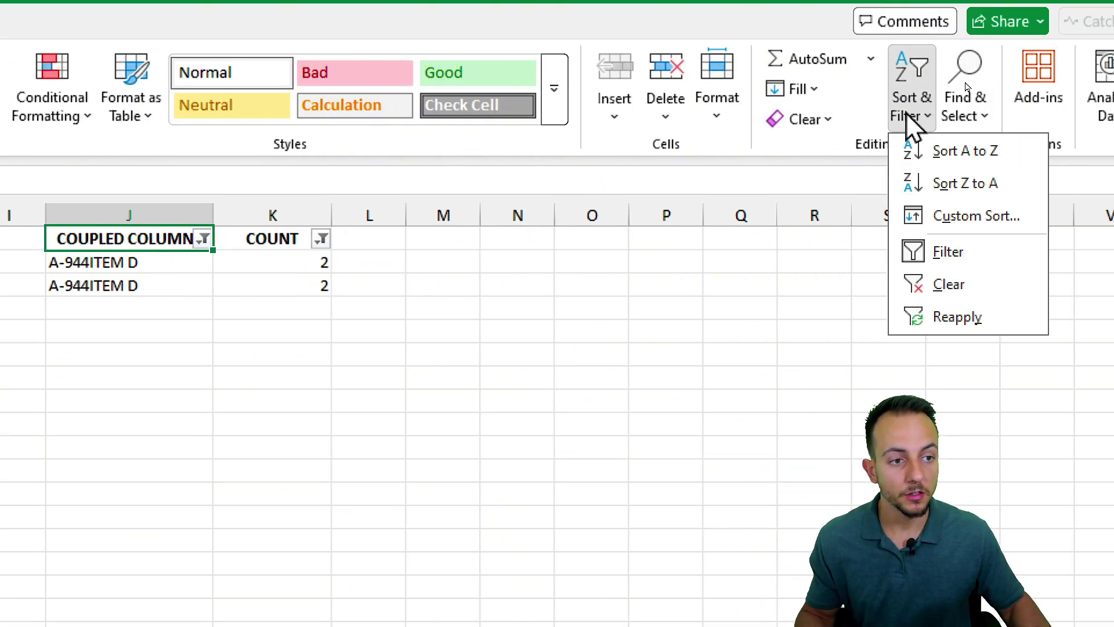
pyautogui.click(947, 255)
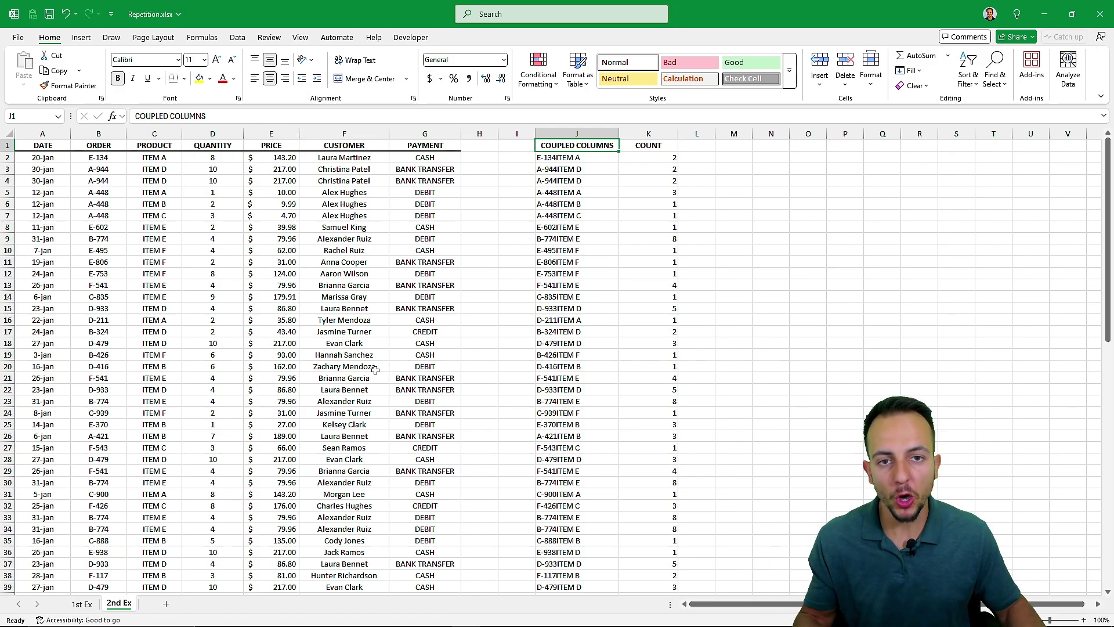
pyautogui.click(86, 604)
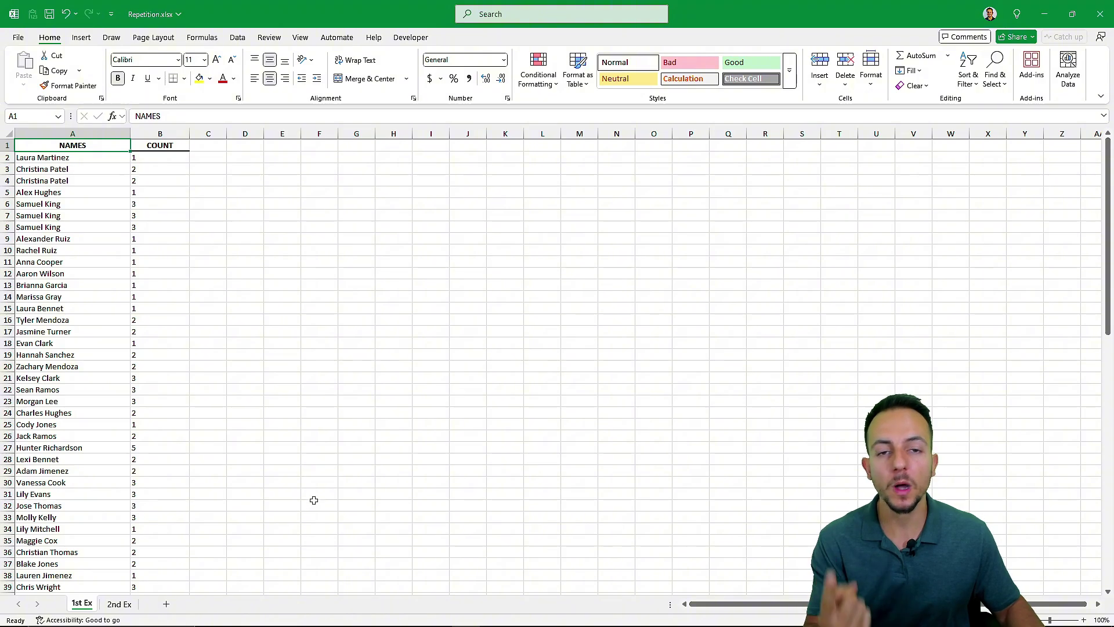